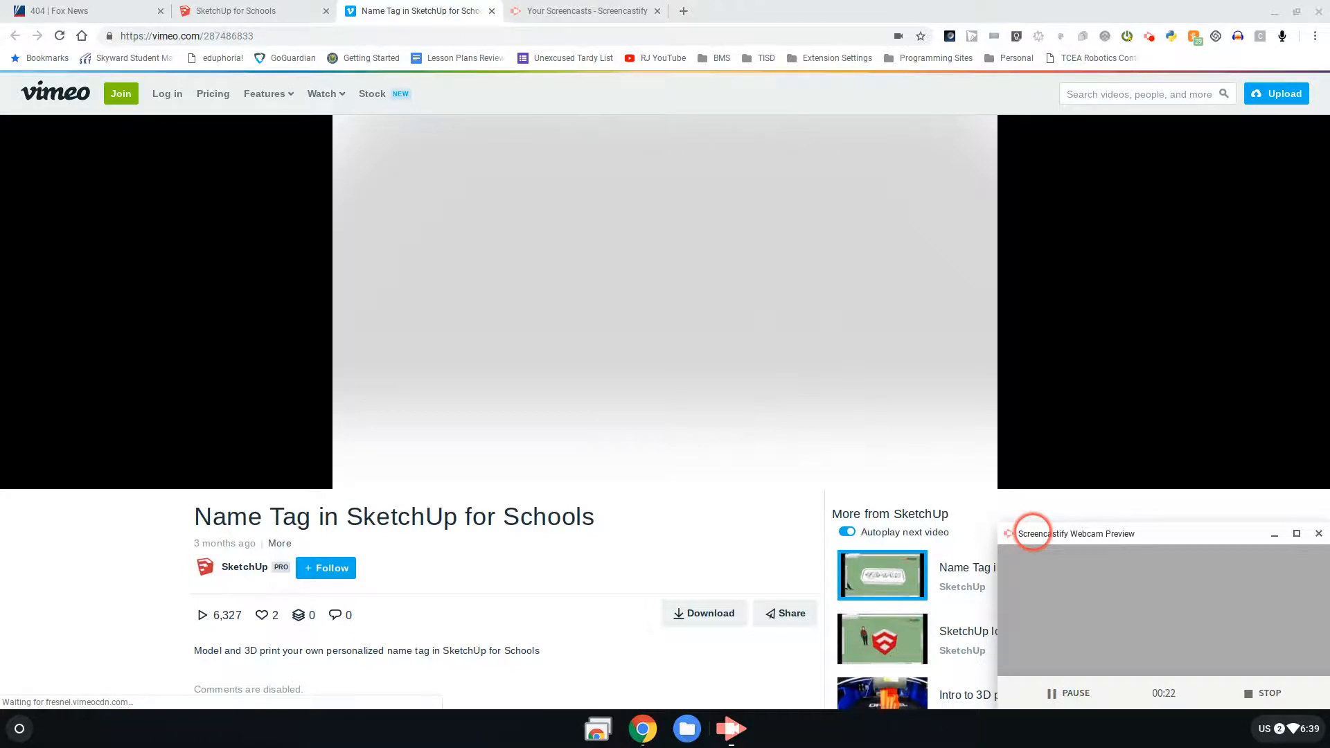
- Play the "Name Tag in SketchUp for Schools" video in full screen
click(359, 469)
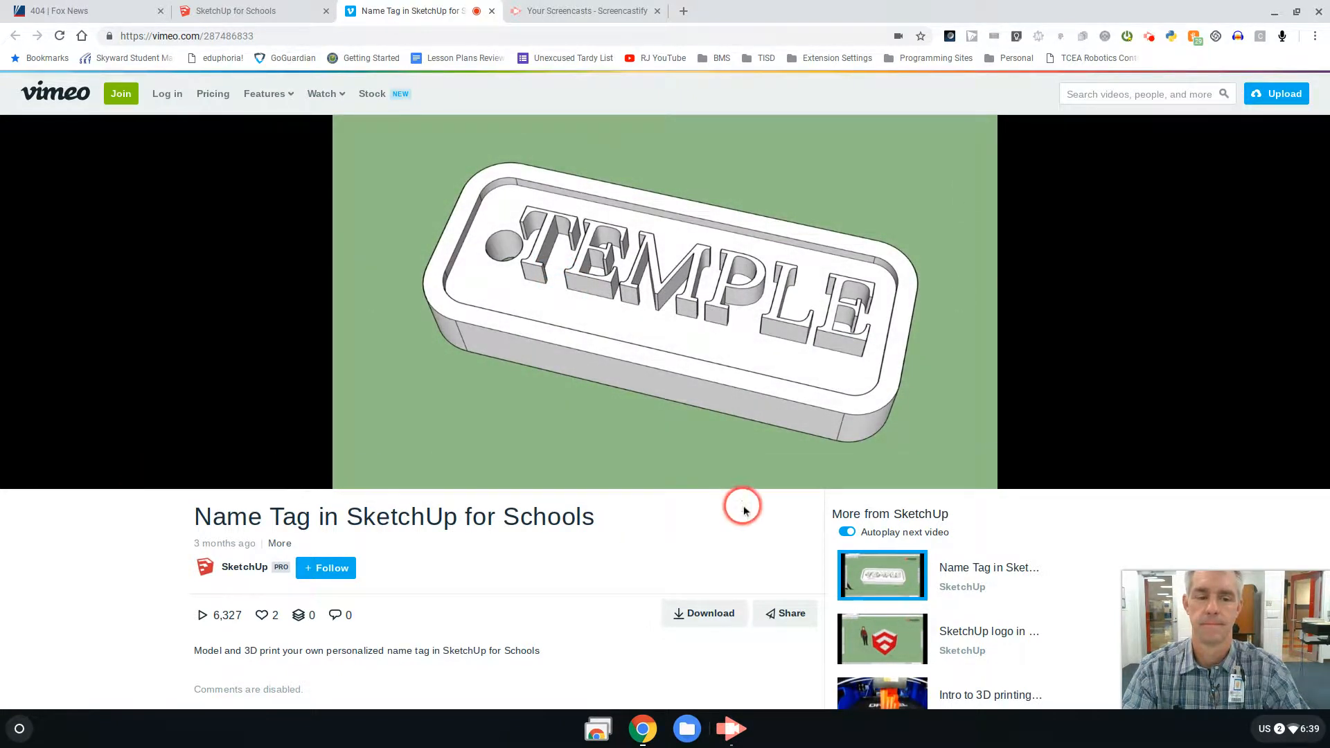
click(979, 474)
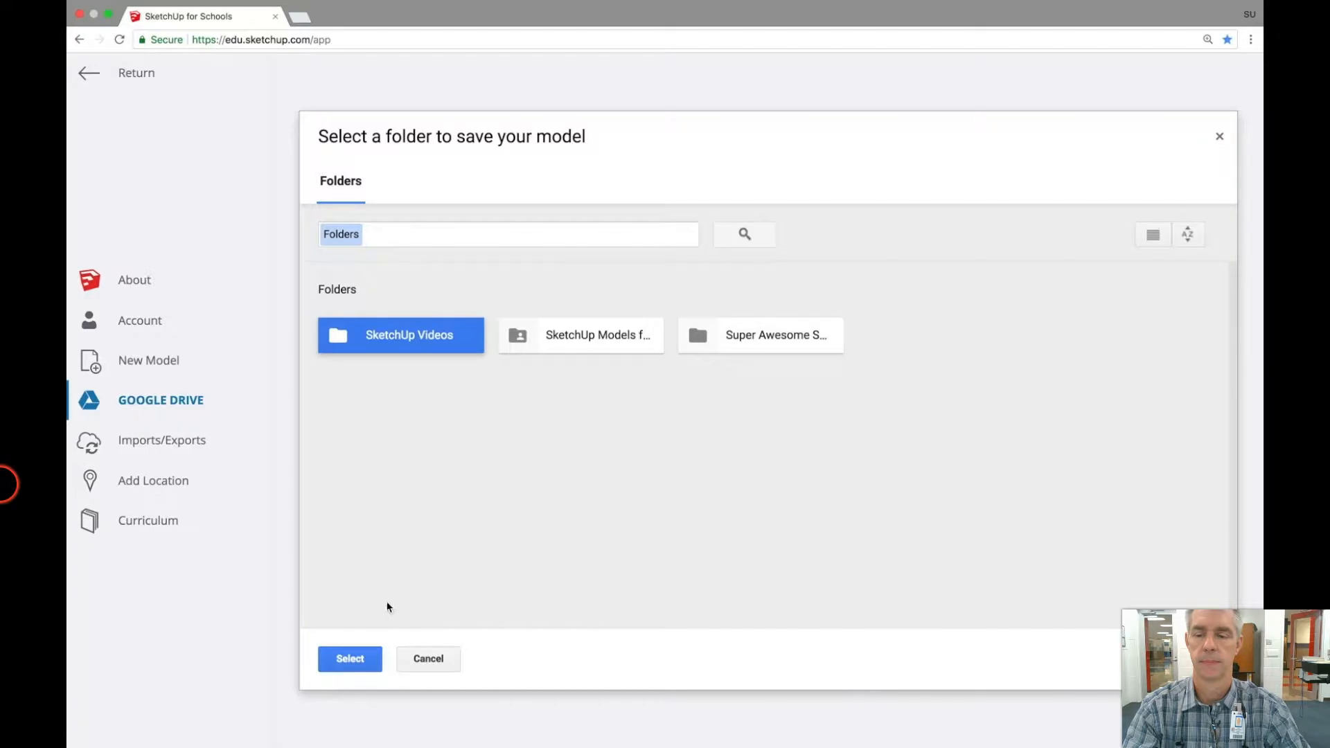
- Choose the SketchUp Videos folder in Google Drive as the place to save the model
click(351, 660)
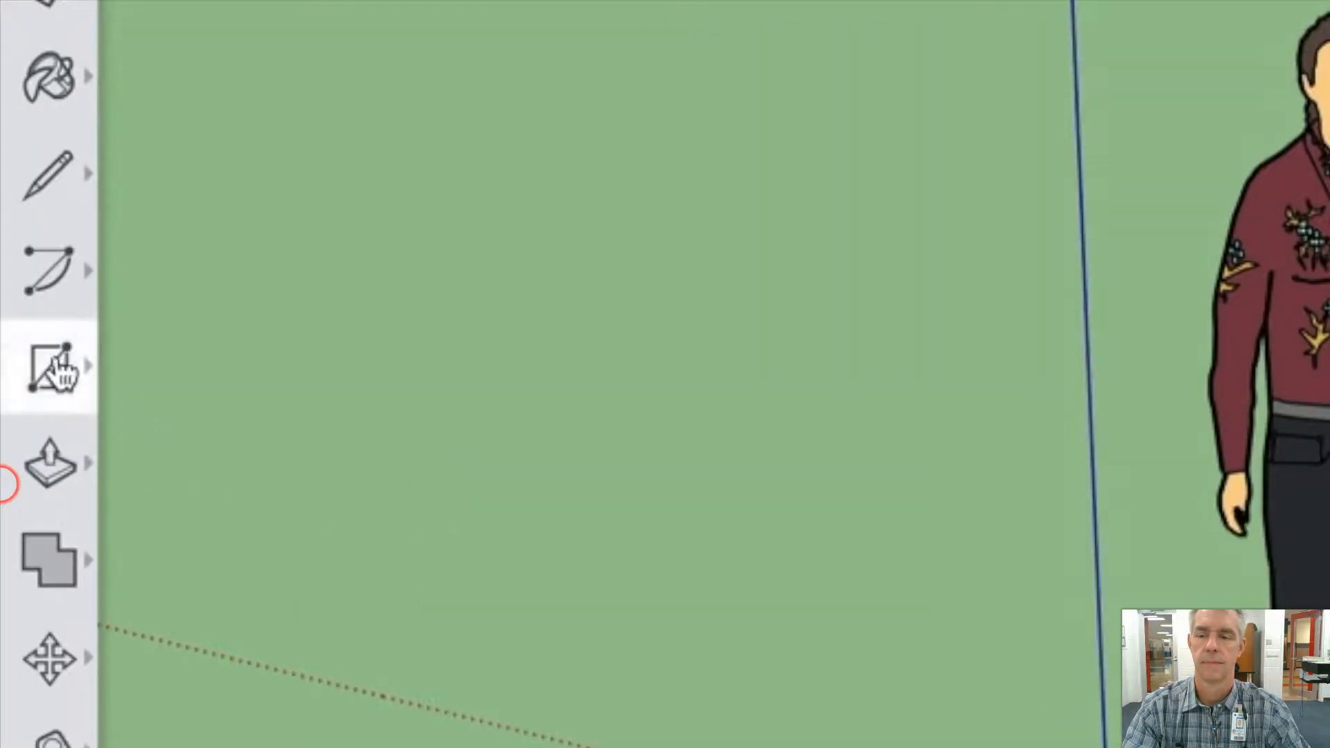
- Draw a long rectangle, about 7 feet long, on the ground beside the standing figure with the Rectangle tool
mouse_move(83, 385)
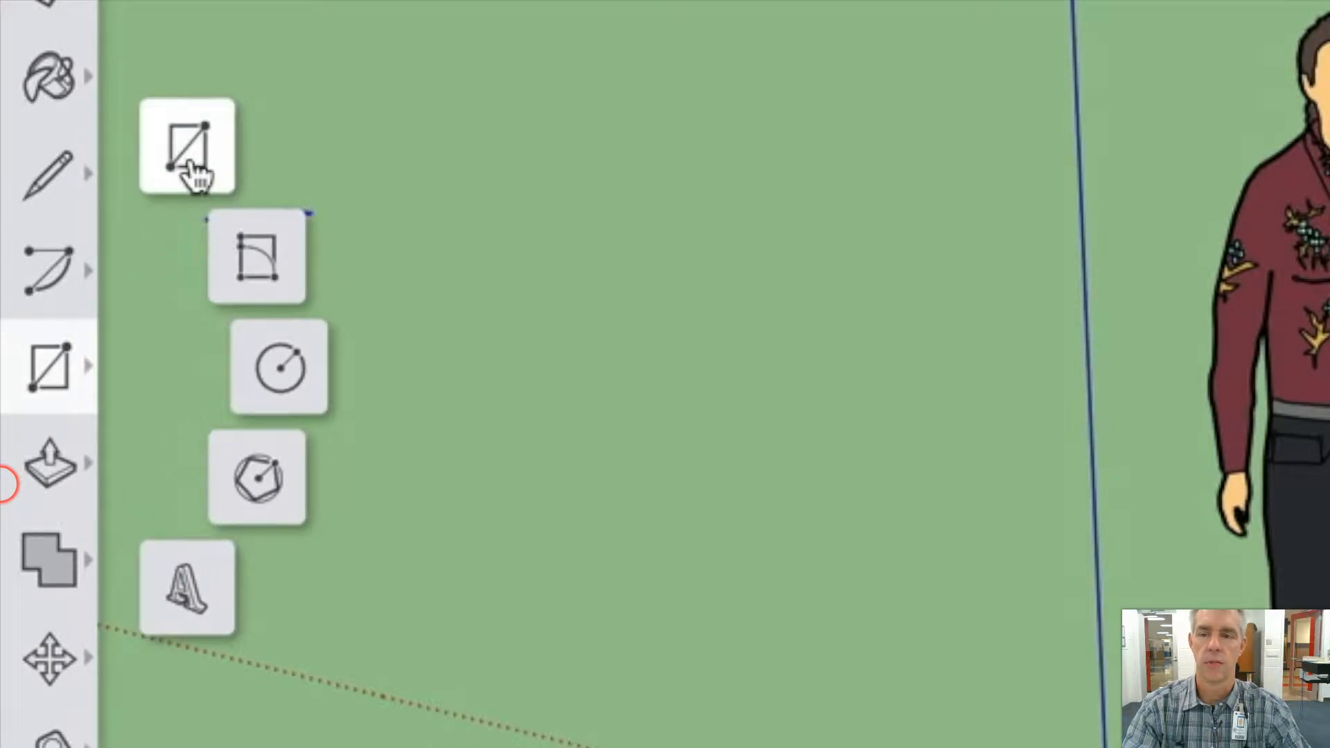
click(193, 166)
click(603, 545)
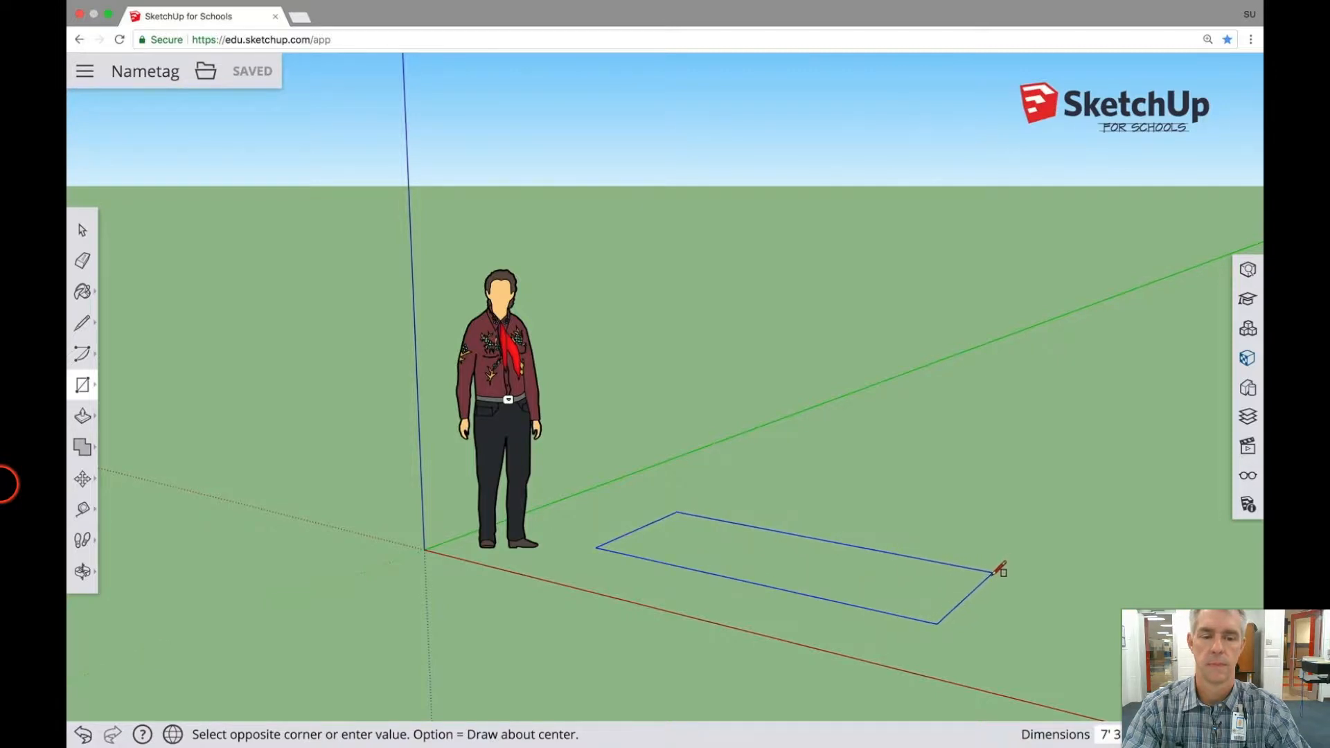
click(995, 573)
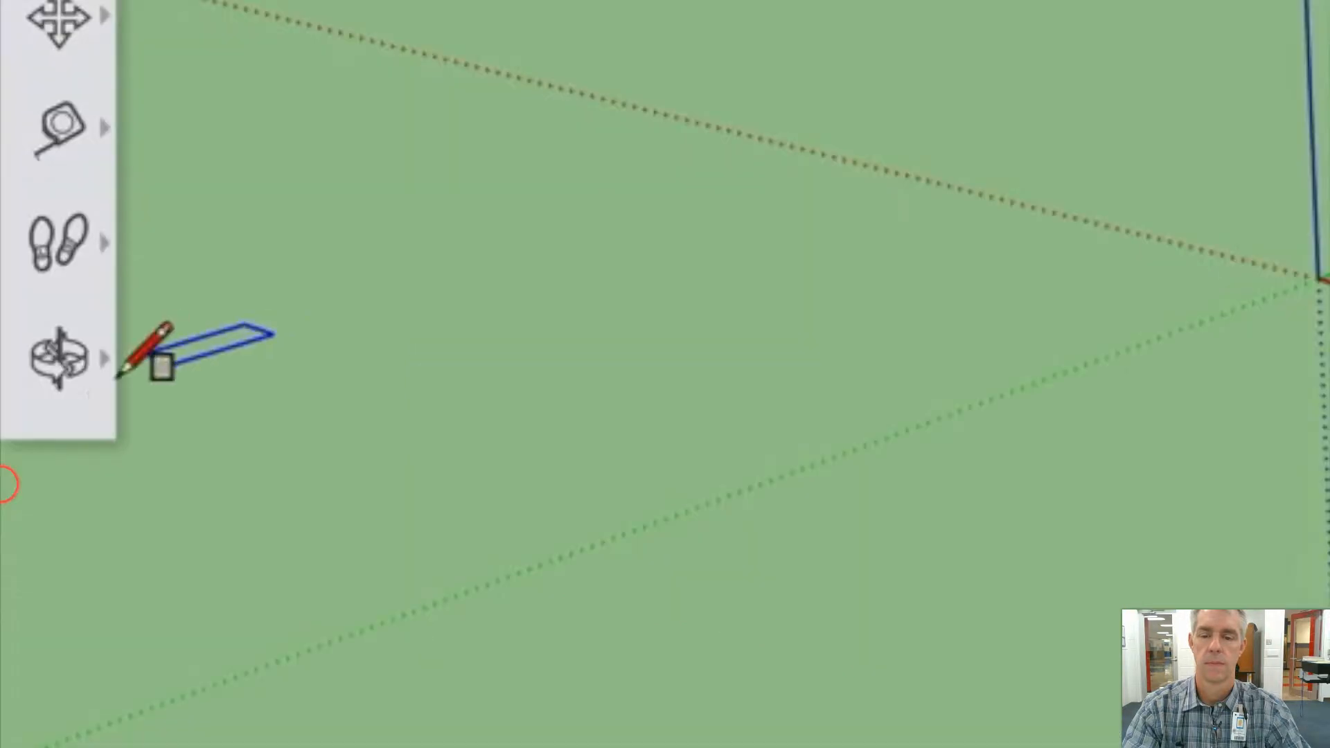
- Push/Pull the rectangle upward by about 9 1/2 inches to form a solid slab
click(81, 575)
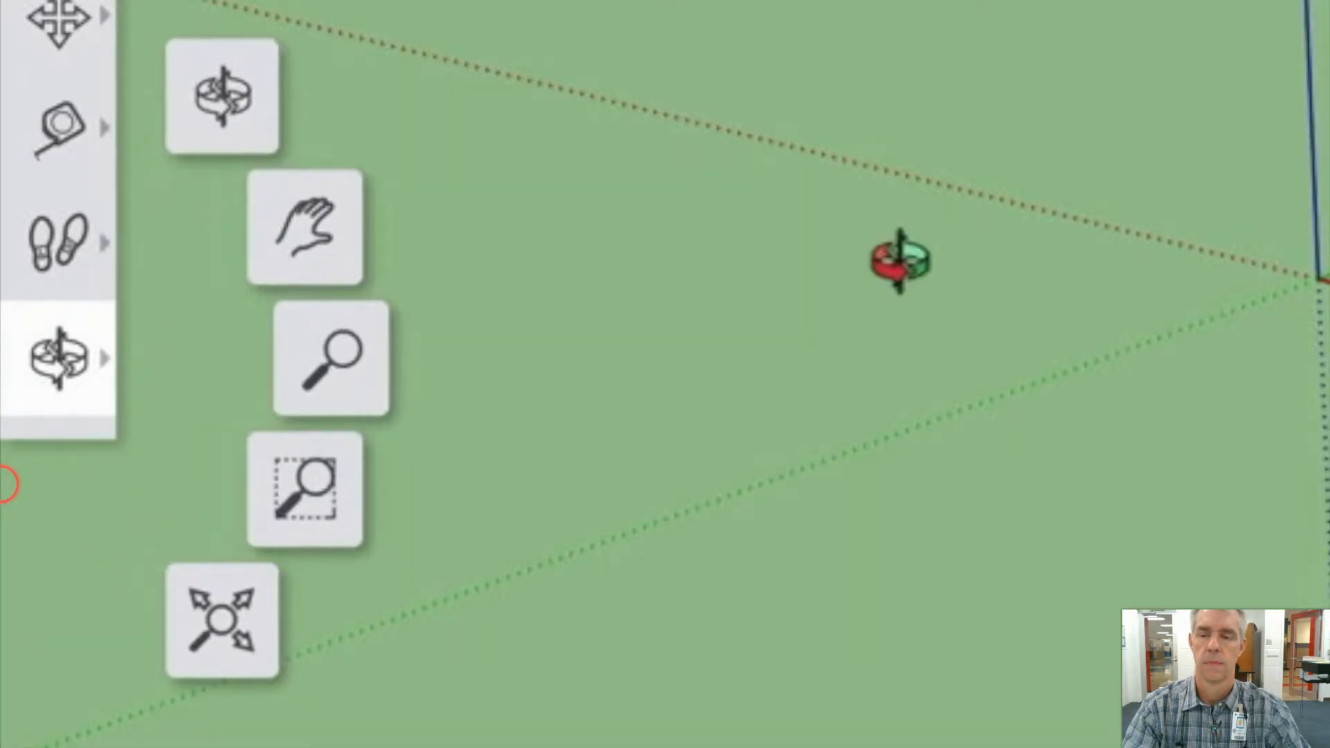
click(271, 112)
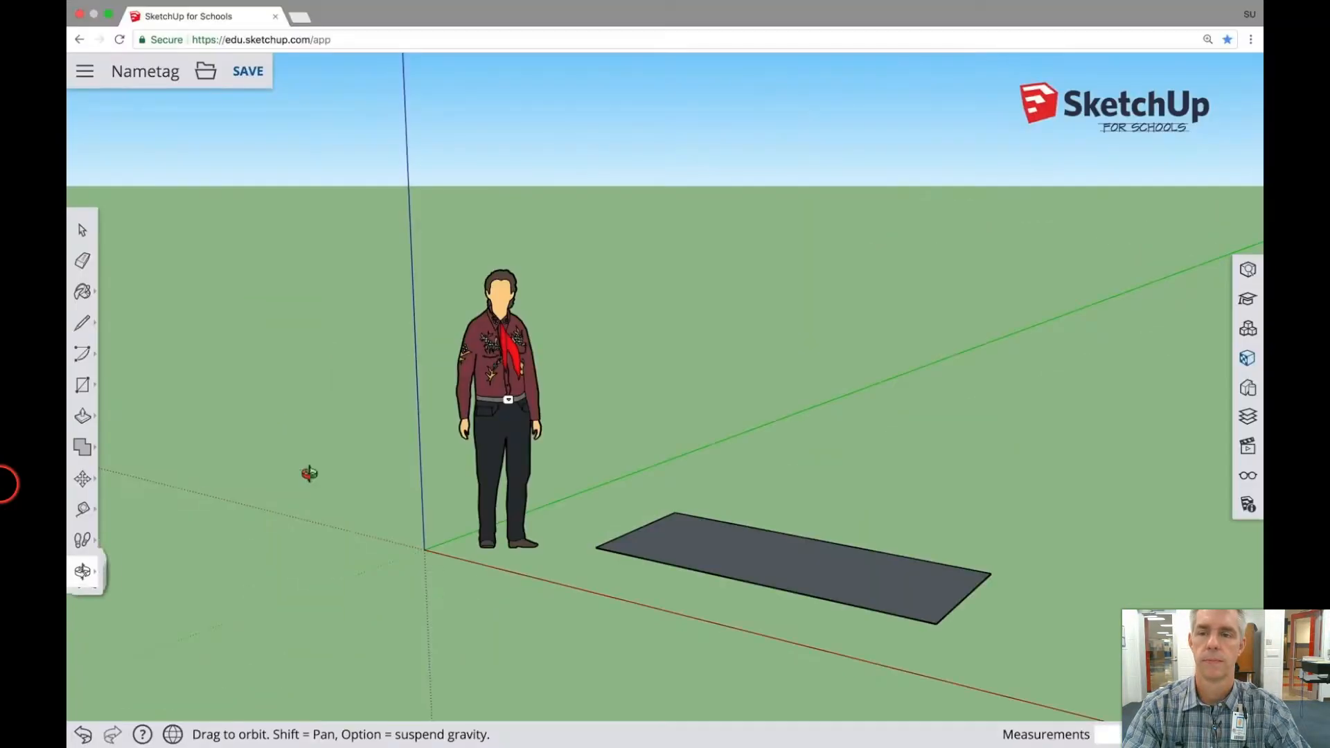
drag(309, 473, 583, 530)
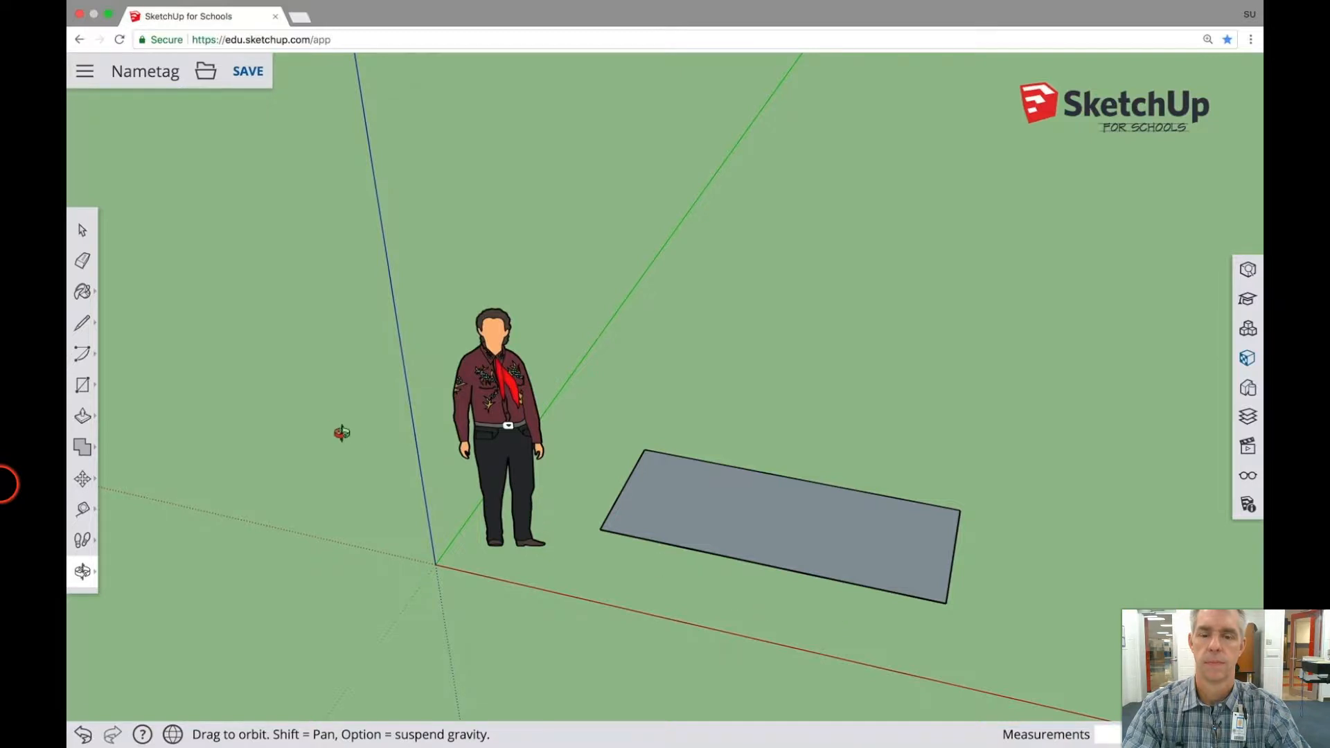
click(92, 423)
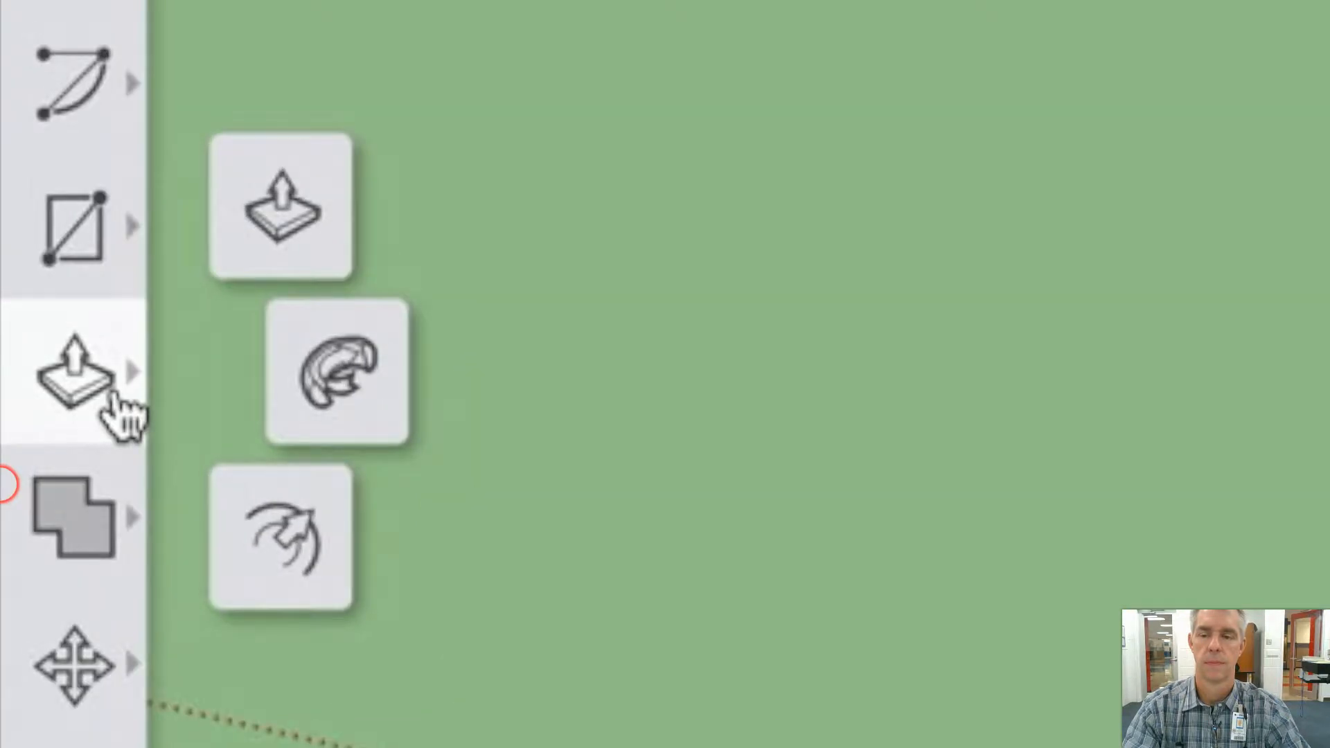
click(255, 267)
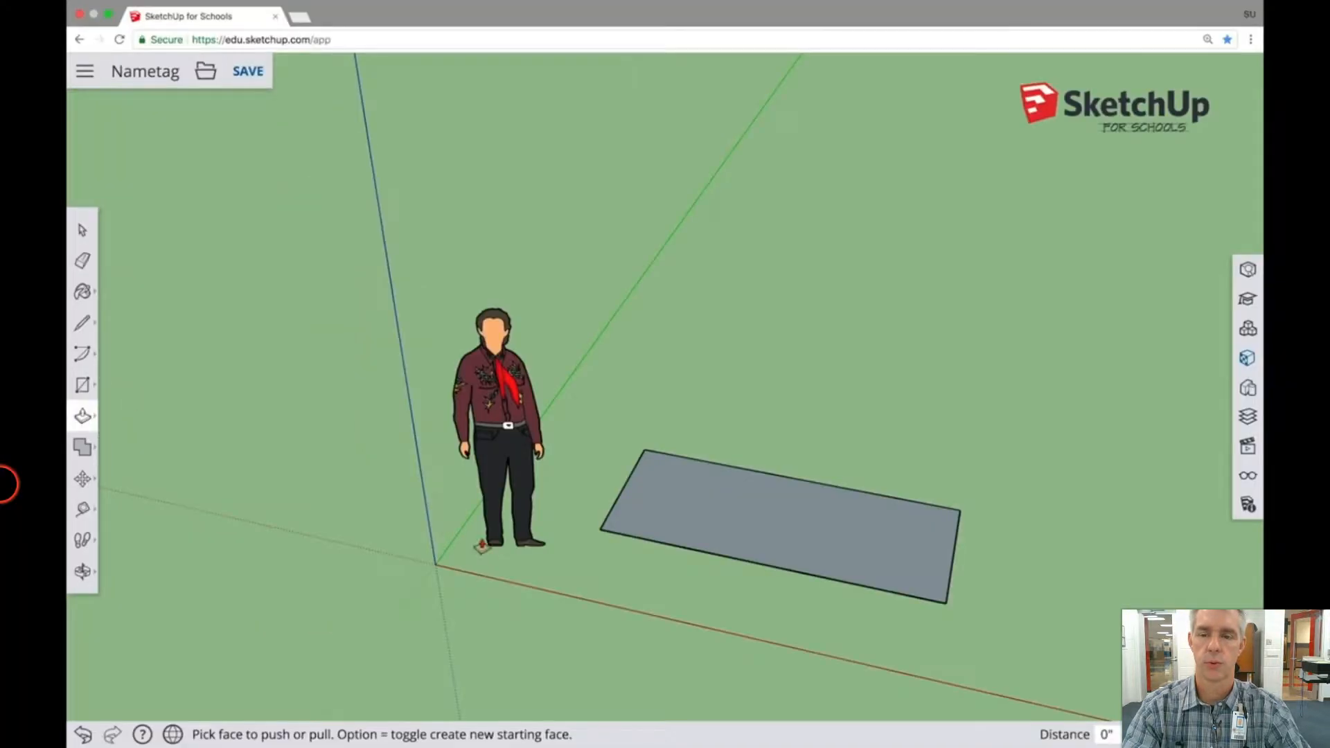
drag(738, 556, 742, 530)
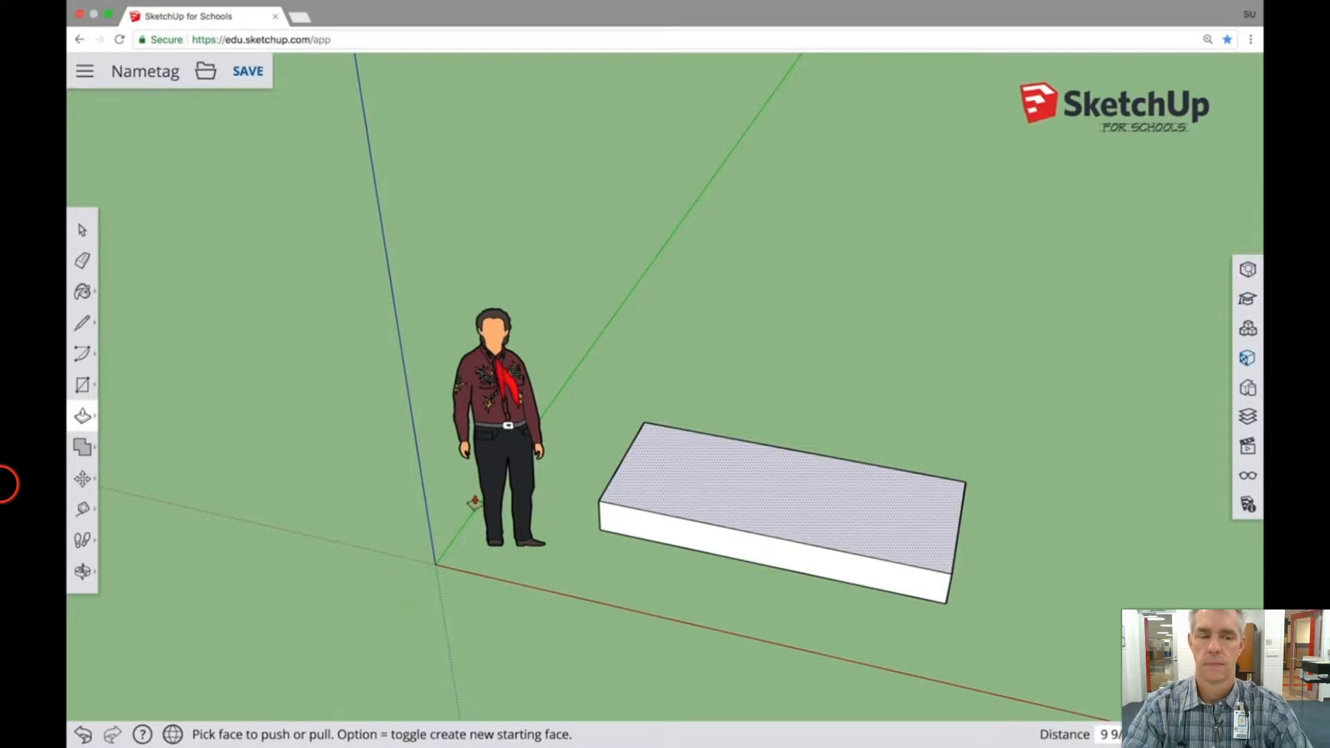
- Pan, zoom and orbit to get a close, centred view of the slab's top face from above
click(83, 571)
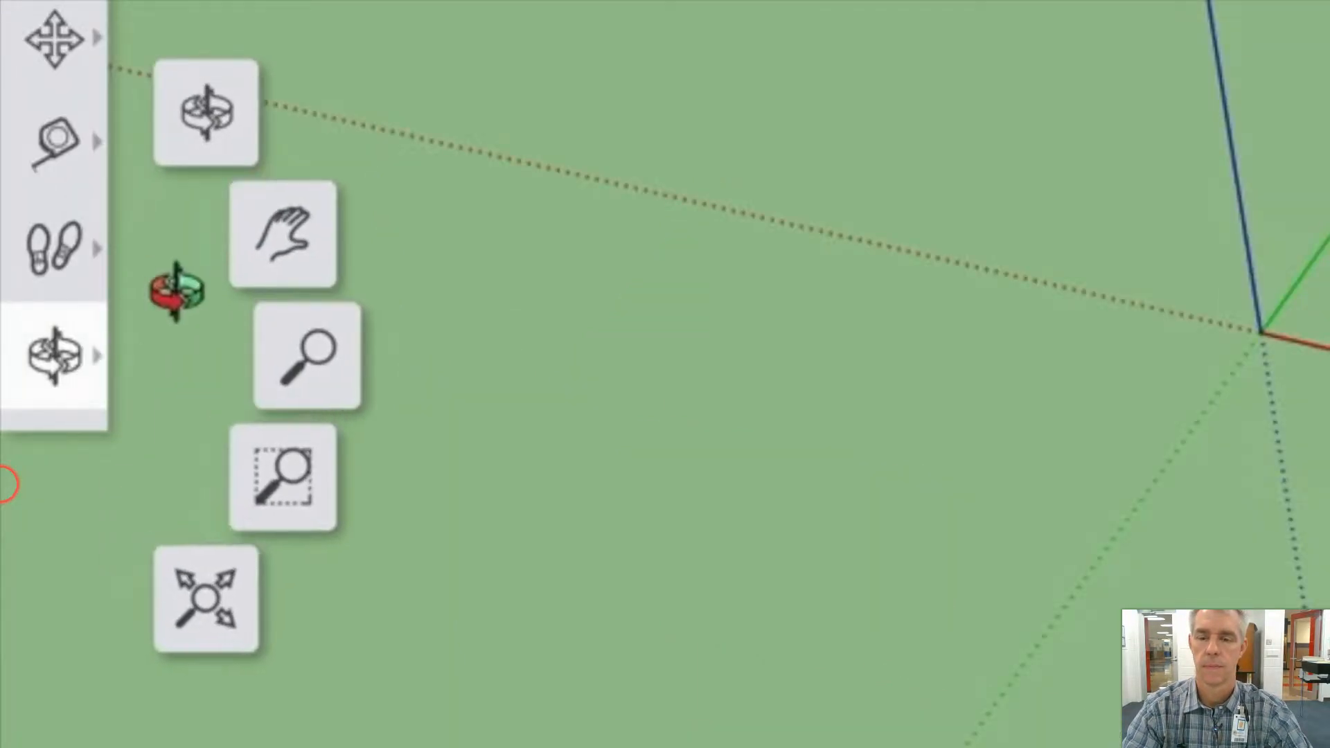
click(277, 260)
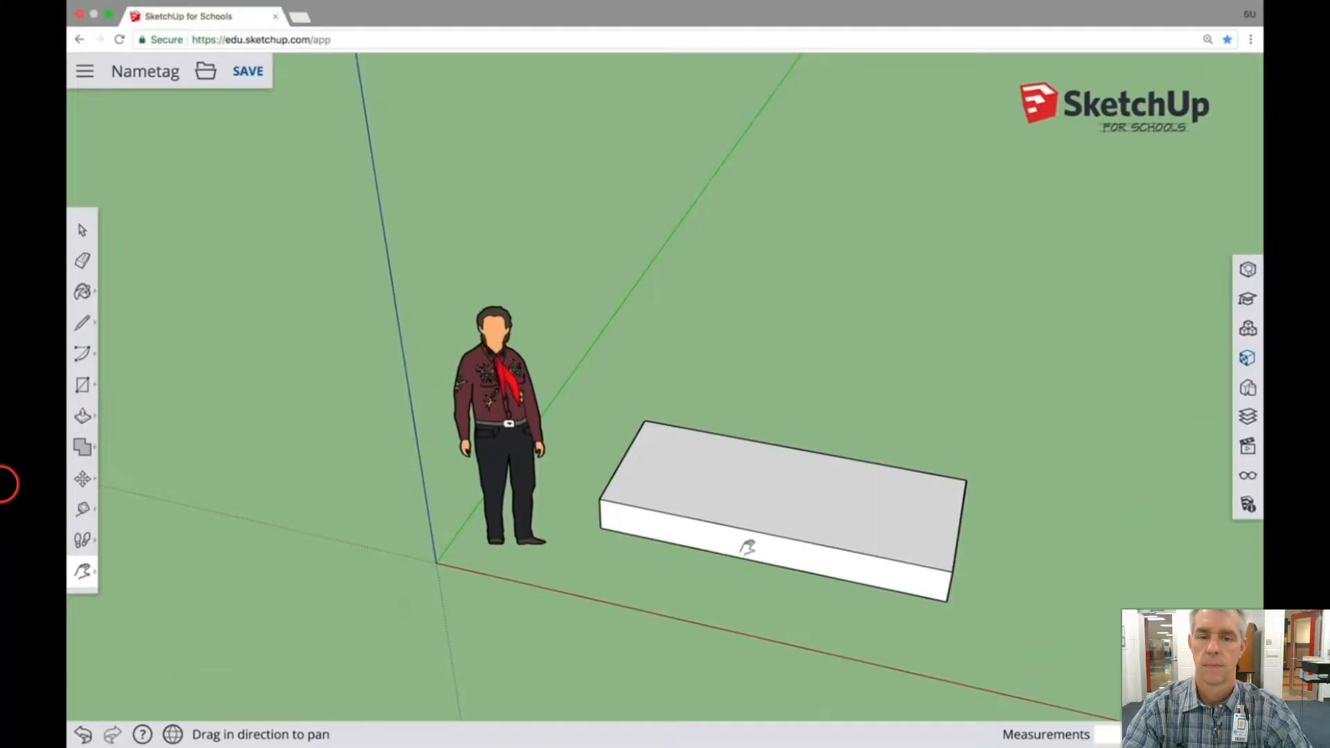
drag(749, 549, 587, 469)
click(82, 571)
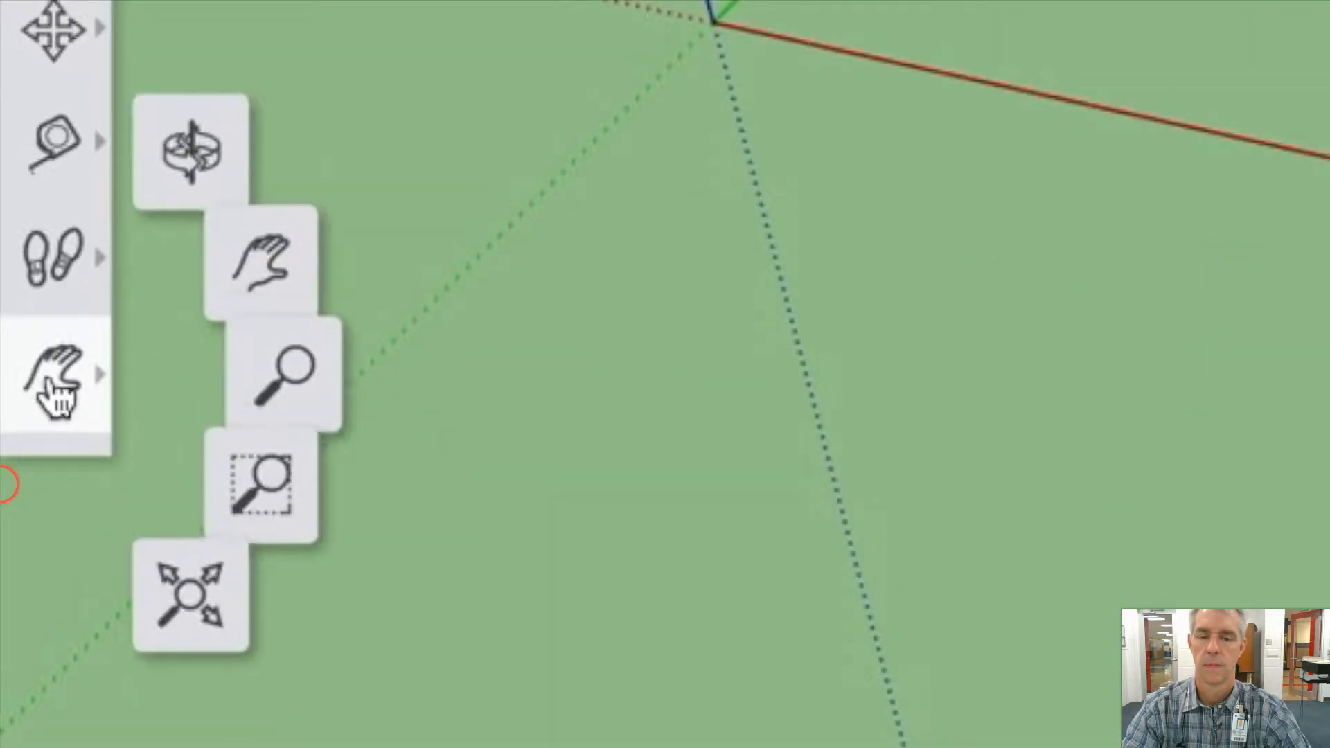
click(311, 409)
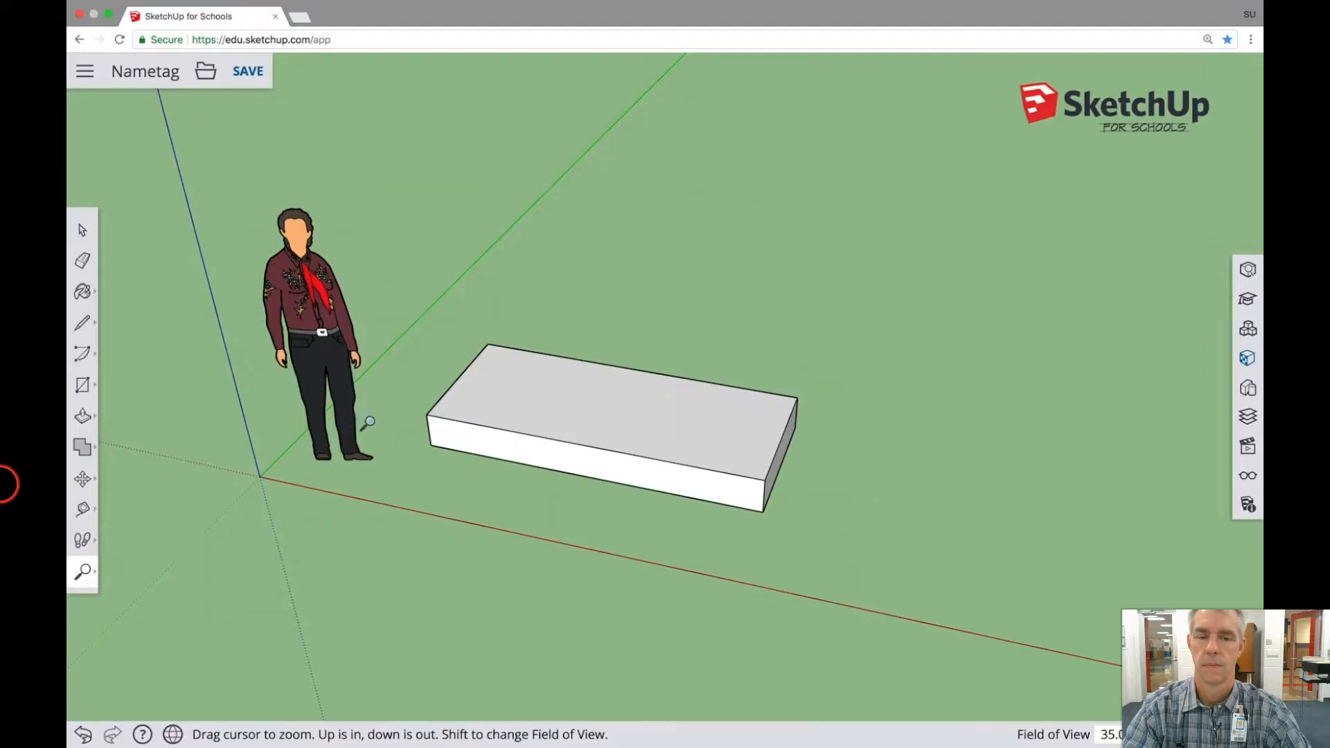
drag(444, 428, 469, 159)
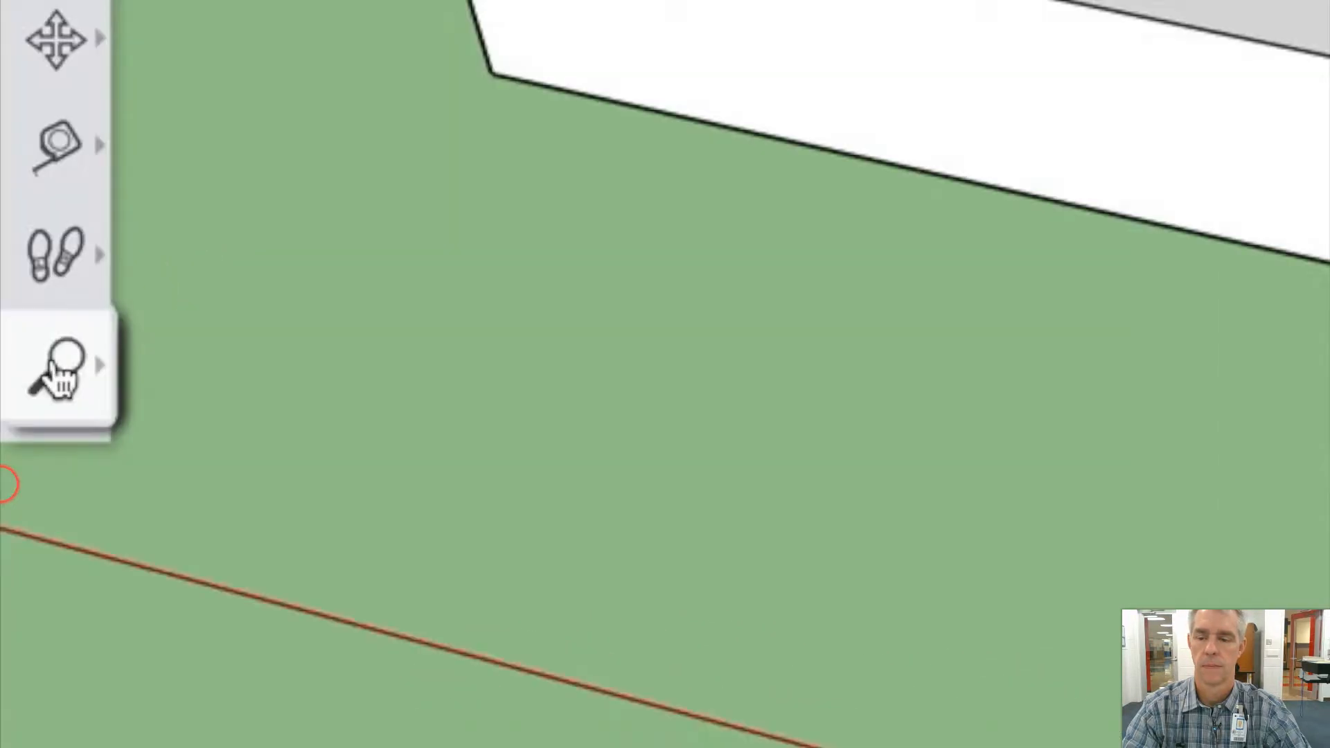
click(83, 571)
click(223, 149)
drag(291, 381, 328, 574)
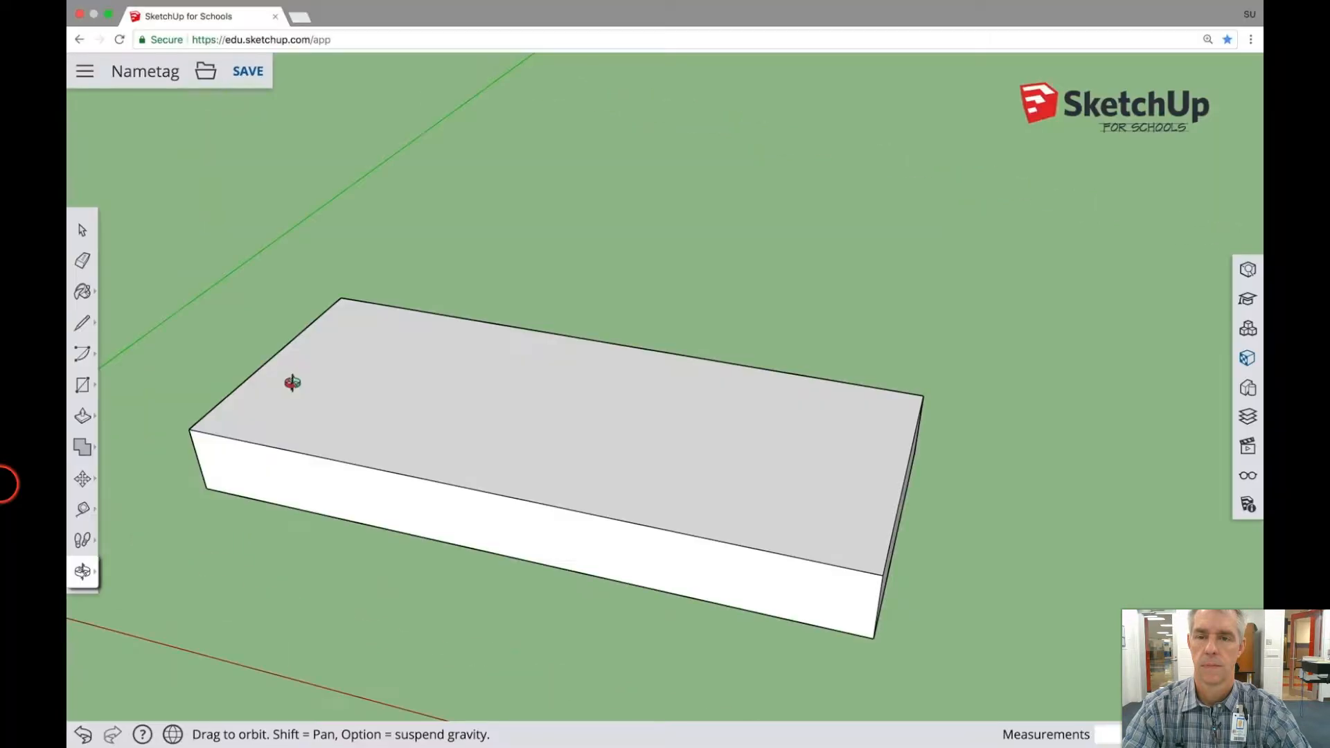
click(83, 571)
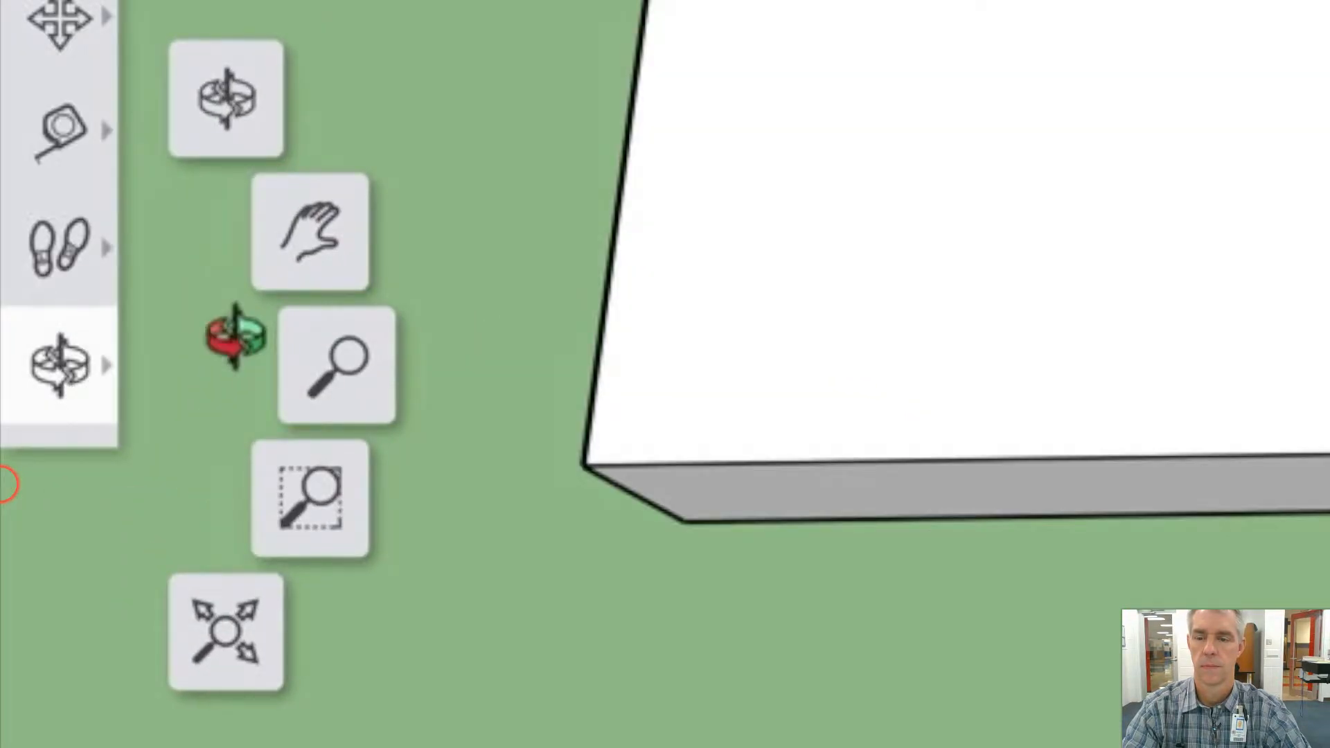
click(146, 539)
drag(444, 514, 510, 432)
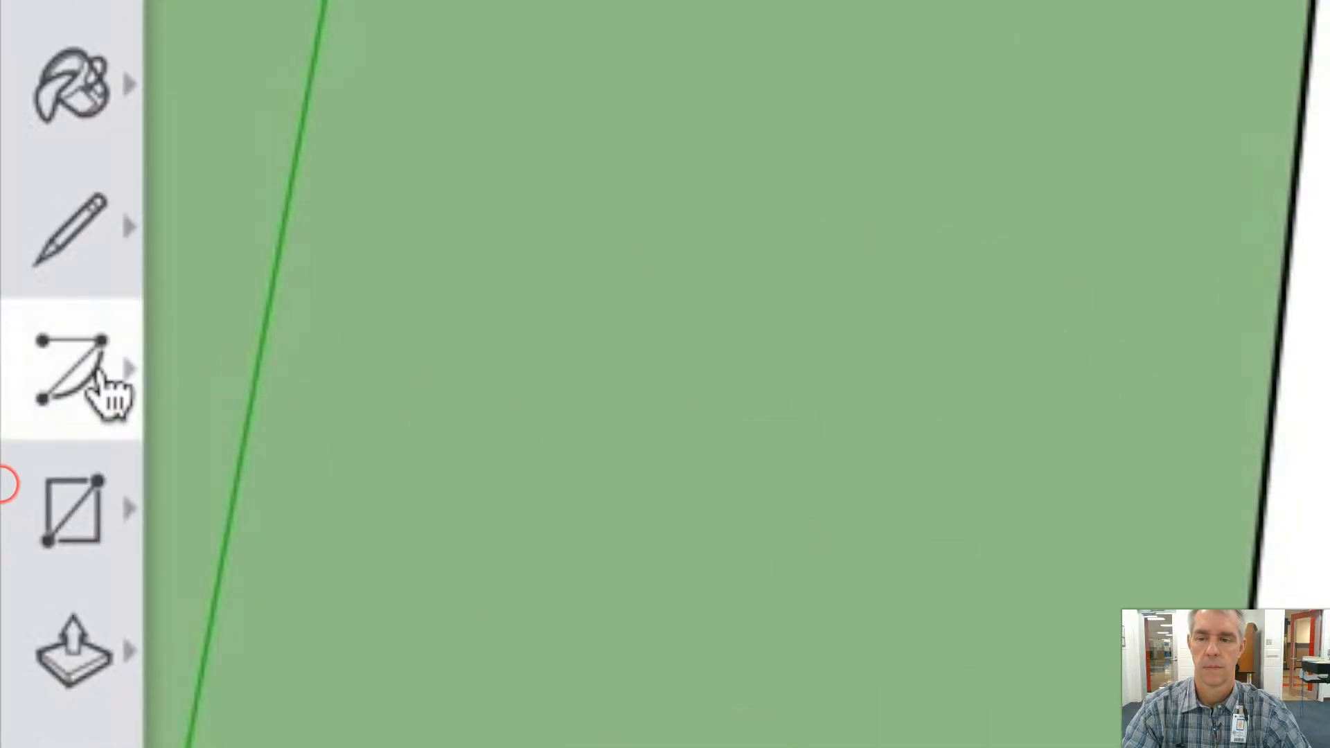
- Draw a 2-point arc with a radius of about 9 inches across the front-left corner of the slab's top face
click(107, 394)
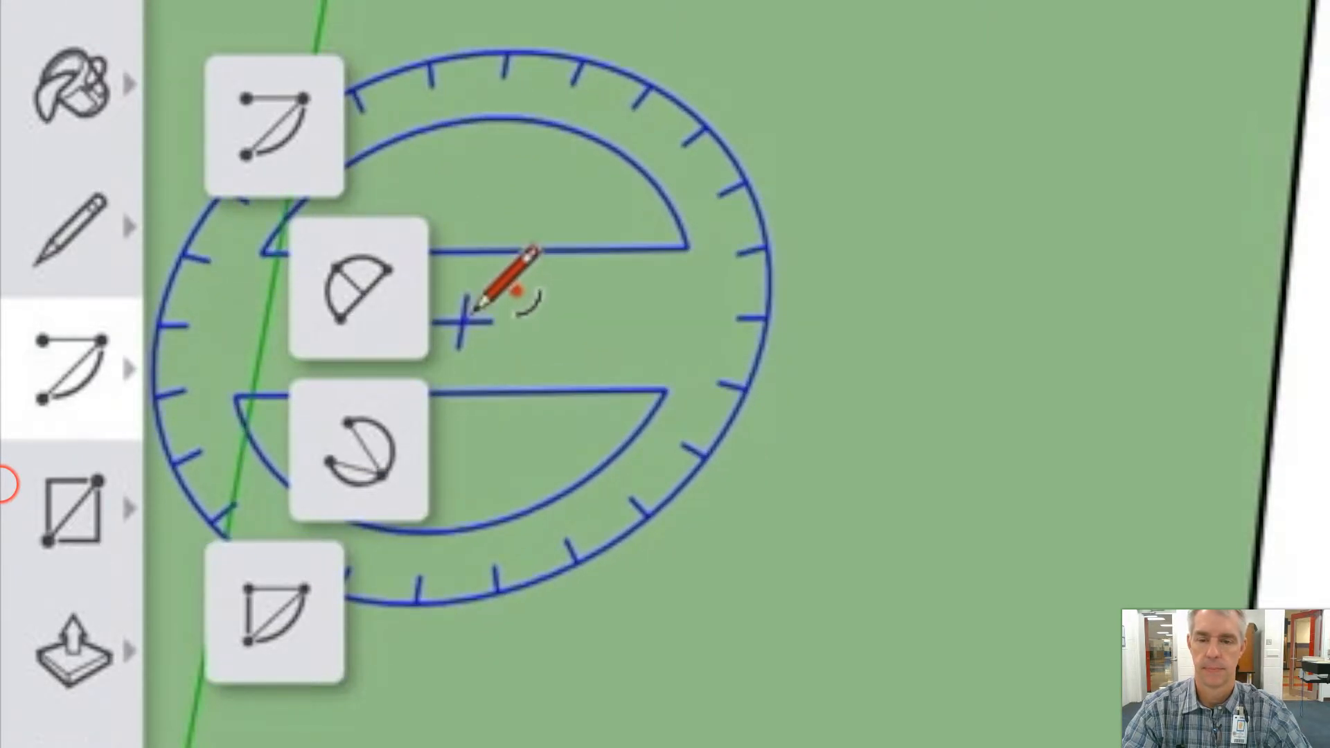
click(395, 298)
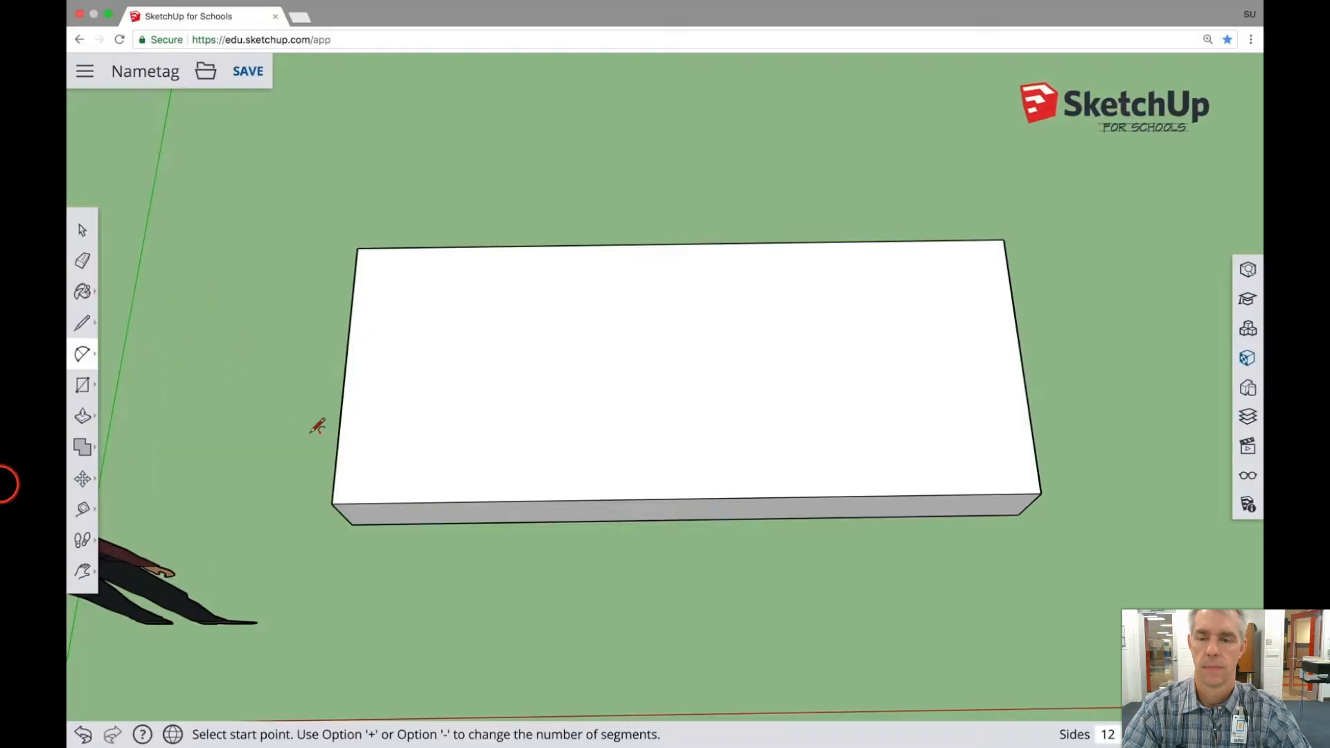
click(339, 430)
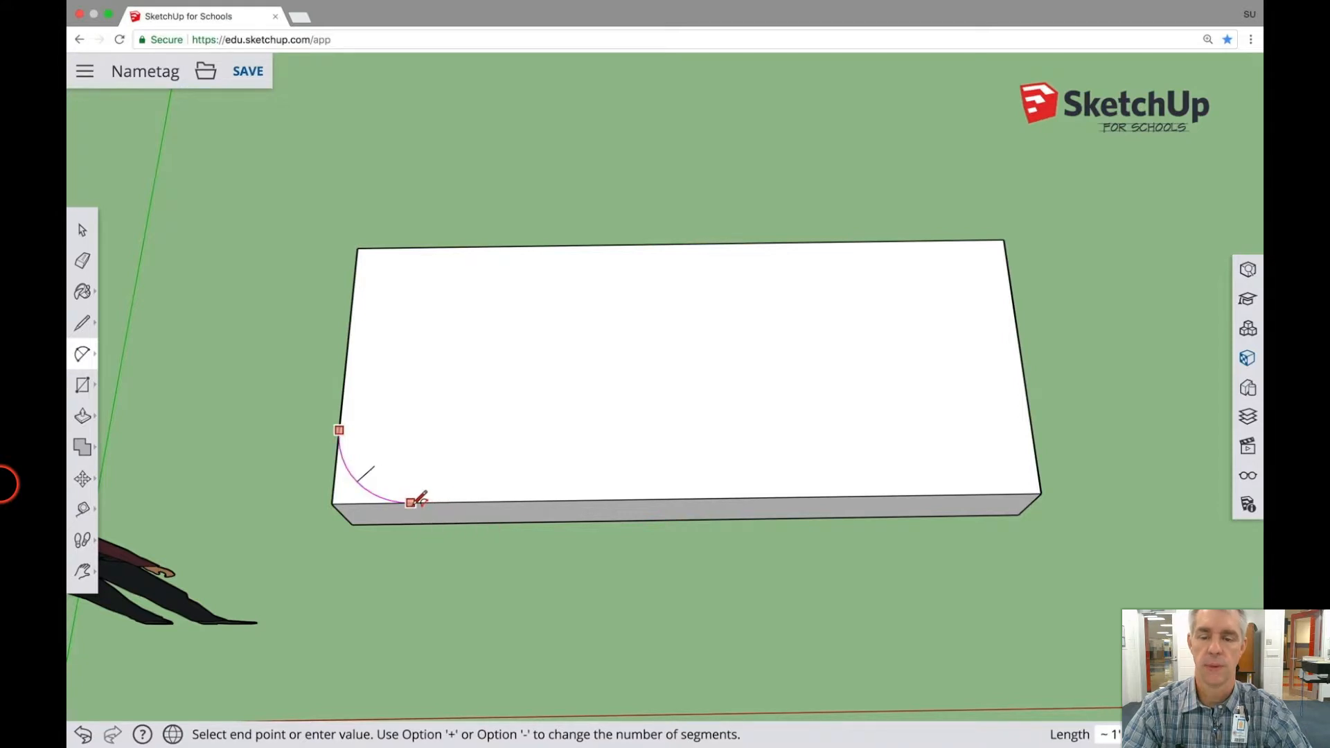
click(411, 503)
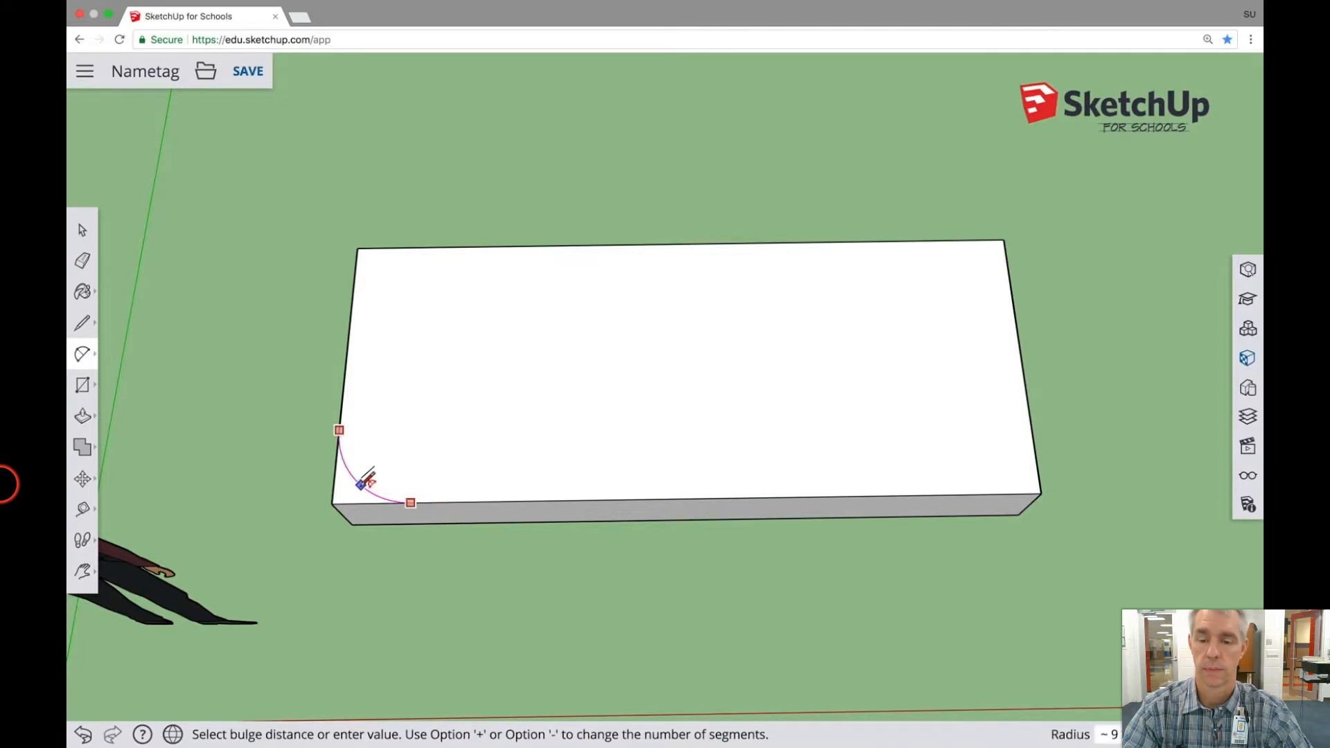
click(361, 480)
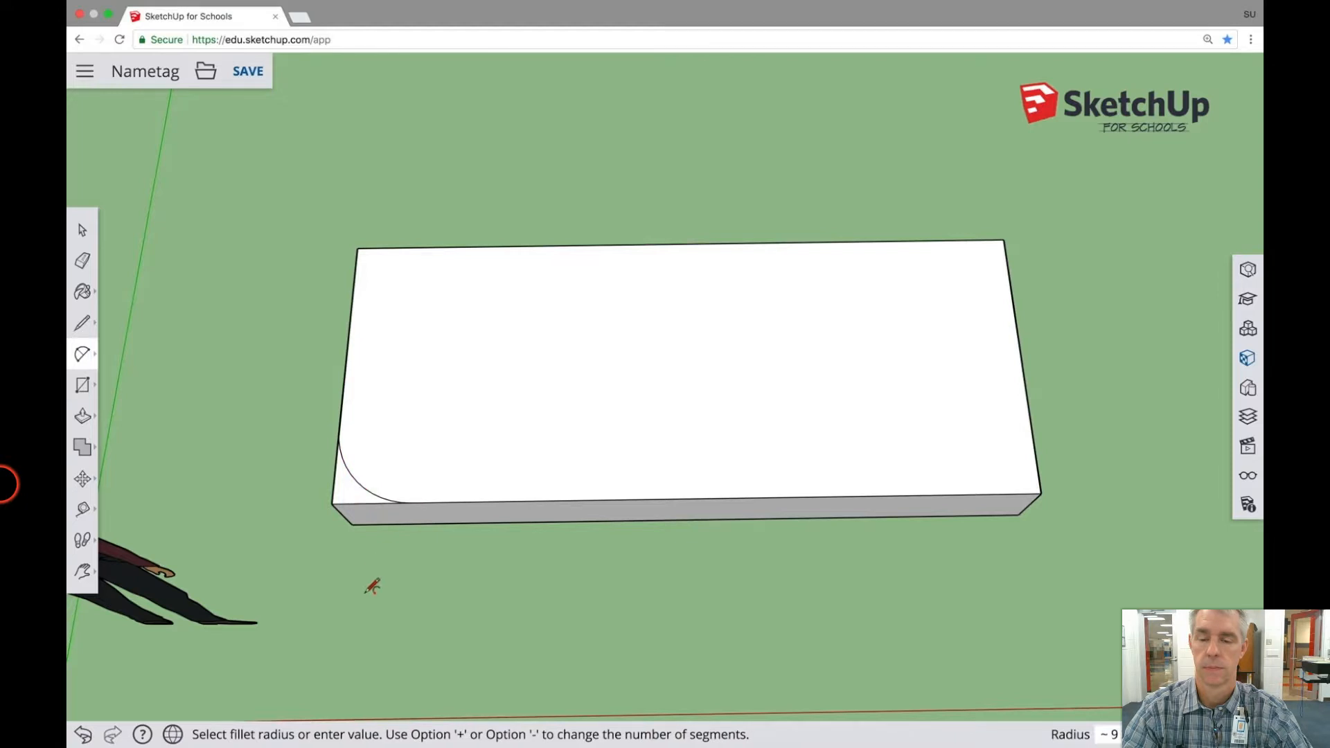
- Draw matching tangent arcs across the other three corners of the slab's top face
click(350, 312)
click(430, 247)
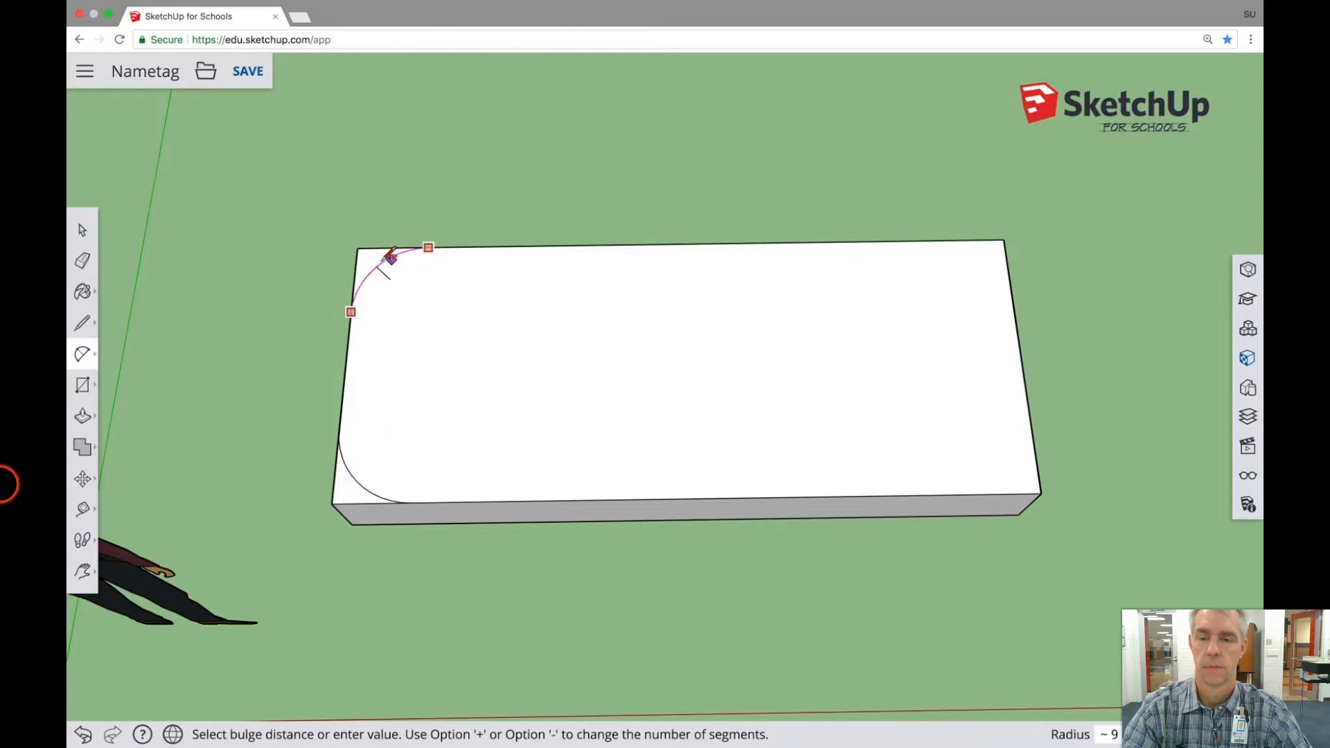
click(383, 260)
click(941, 240)
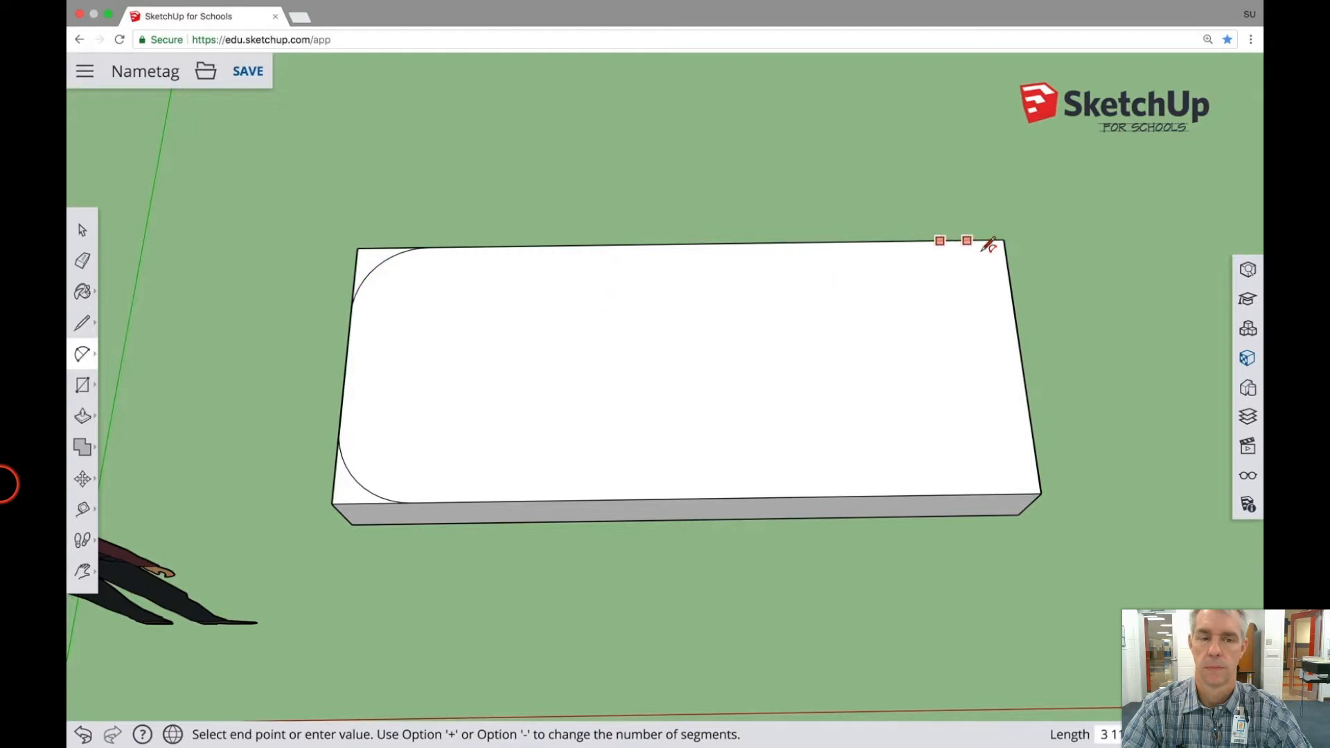
click(1019, 285)
click(1029, 412)
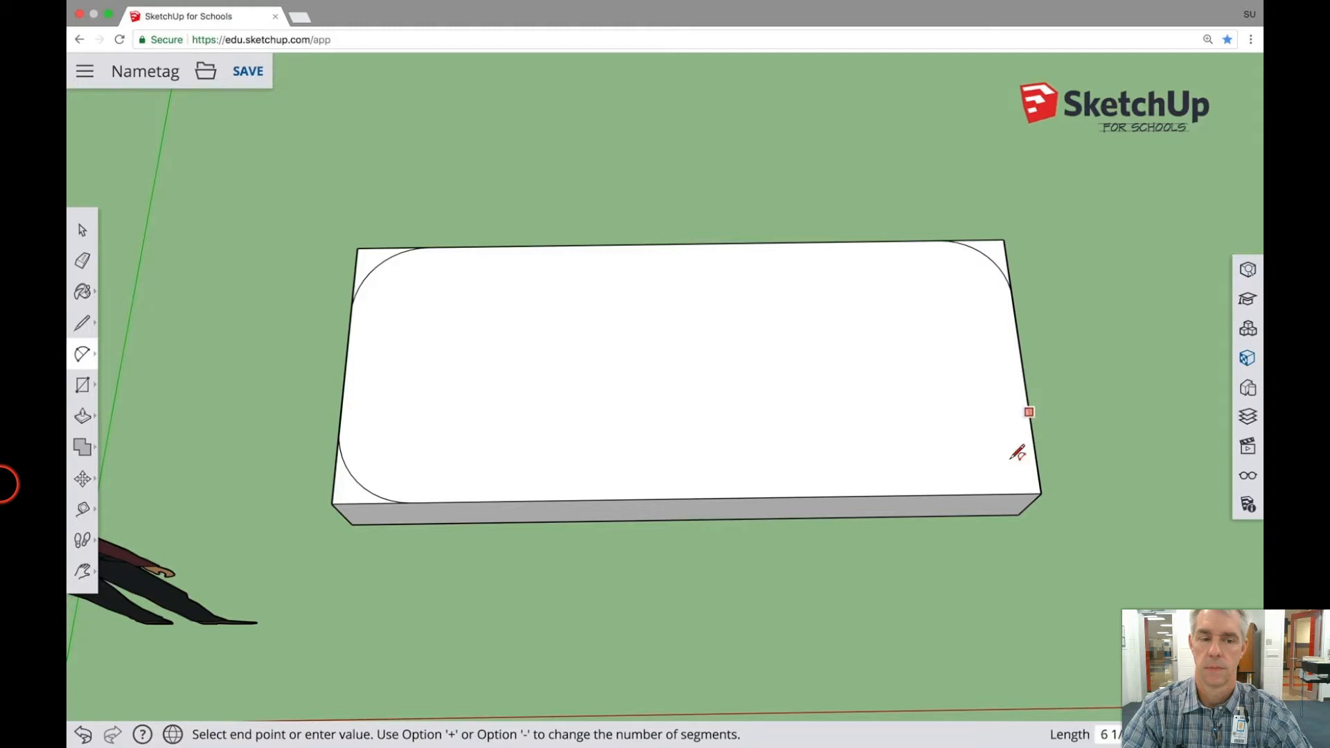
click(955, 494)
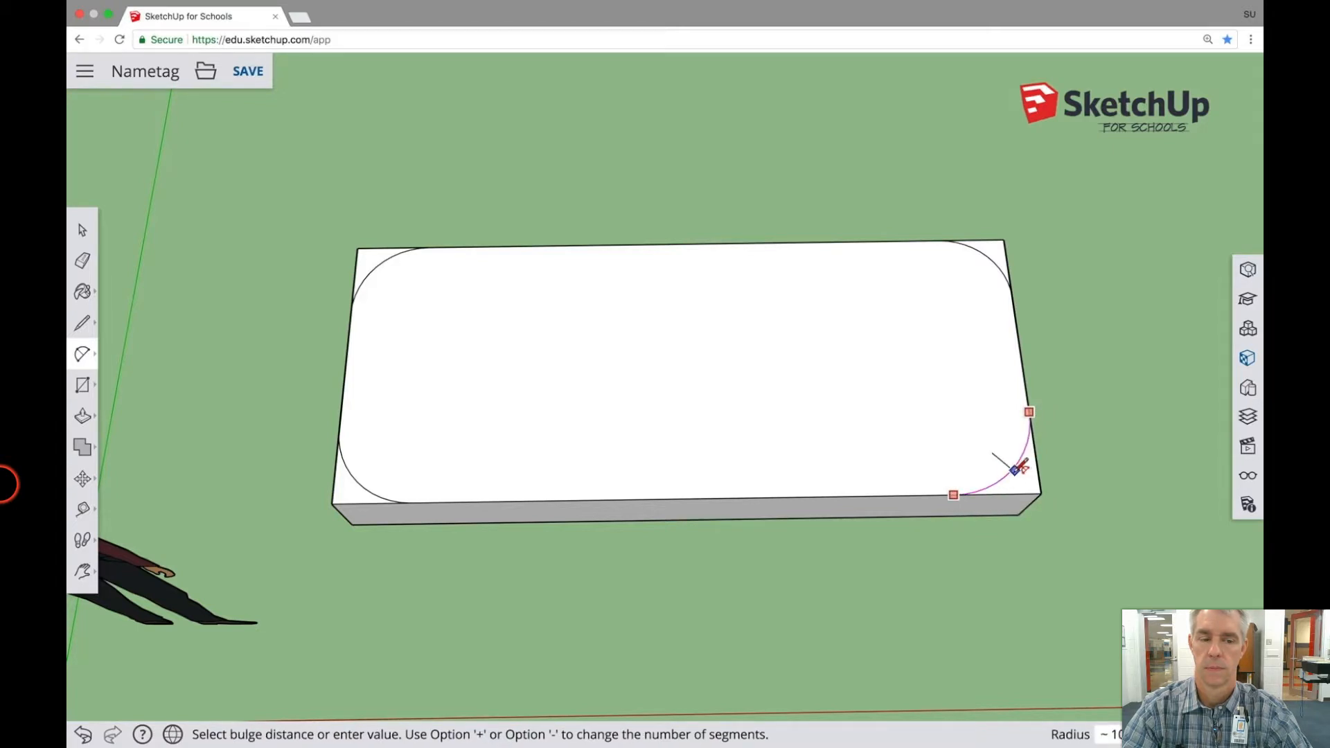
click(1013, 465)
- Push the two front corner pieces outside the arcs down through the slab's full thickness to round those corners
key(b)
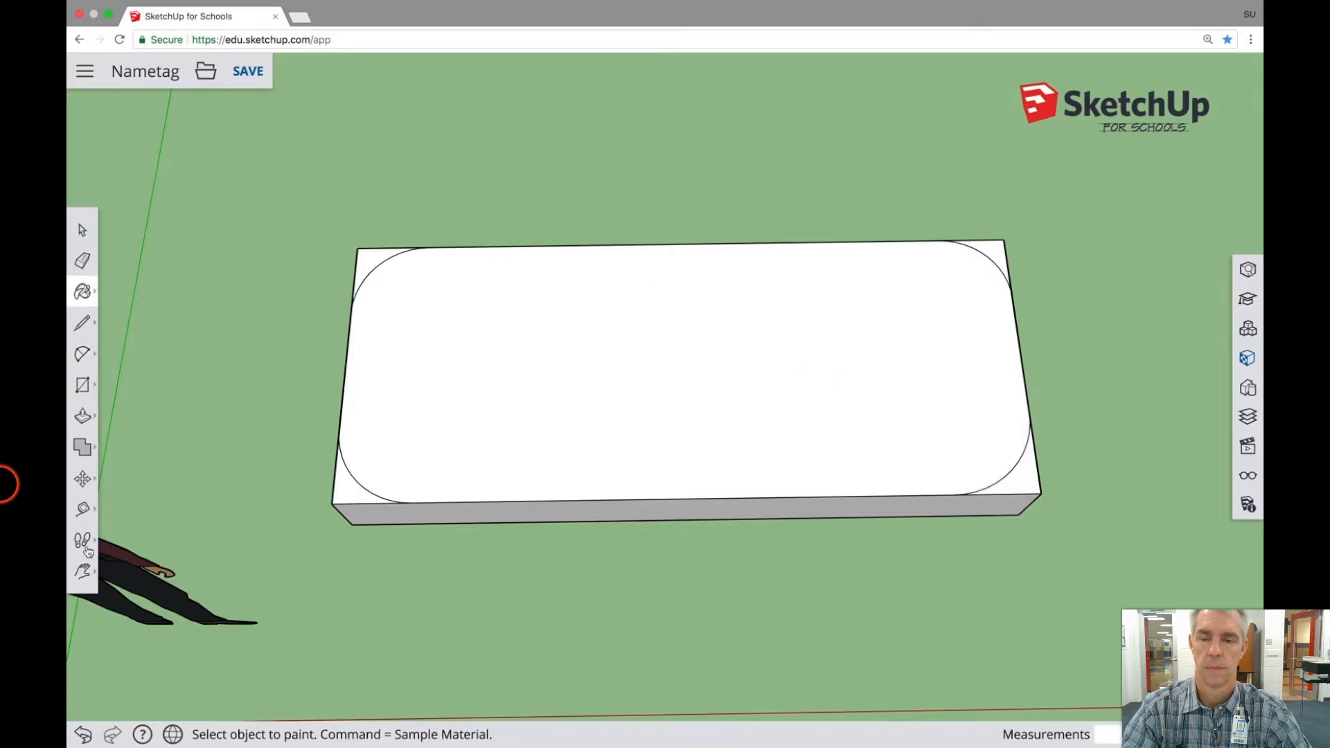
click(84, 571)
click(126, 498)
drag(558, 498, 453, 402)
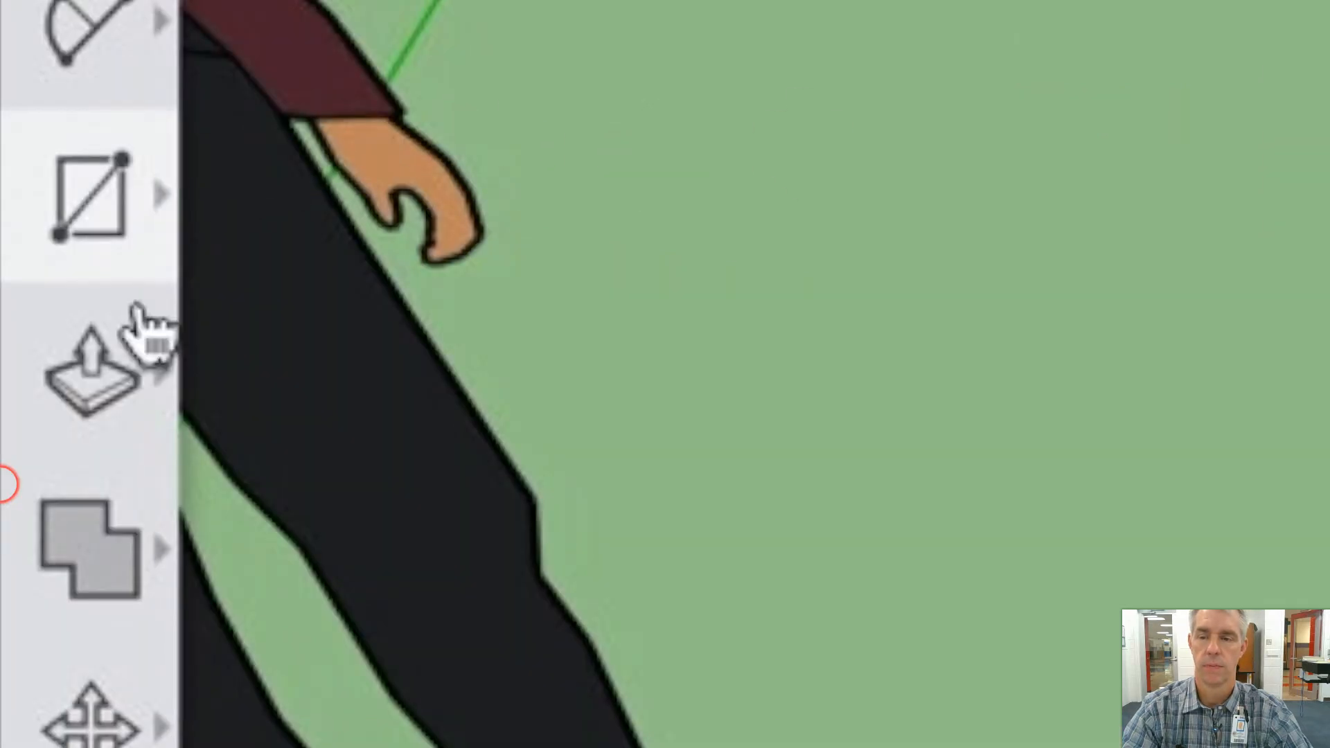
click(83, 422)
click(86, 419)
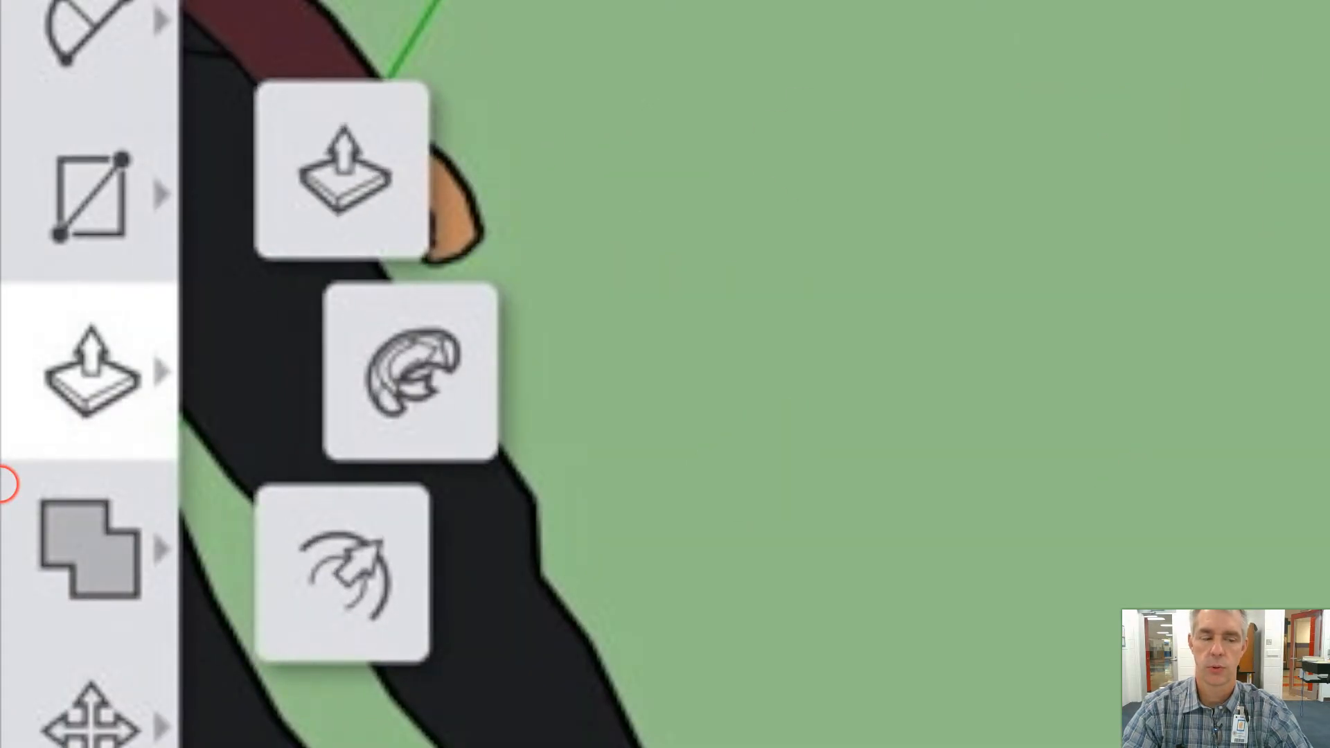
click(367, 183)
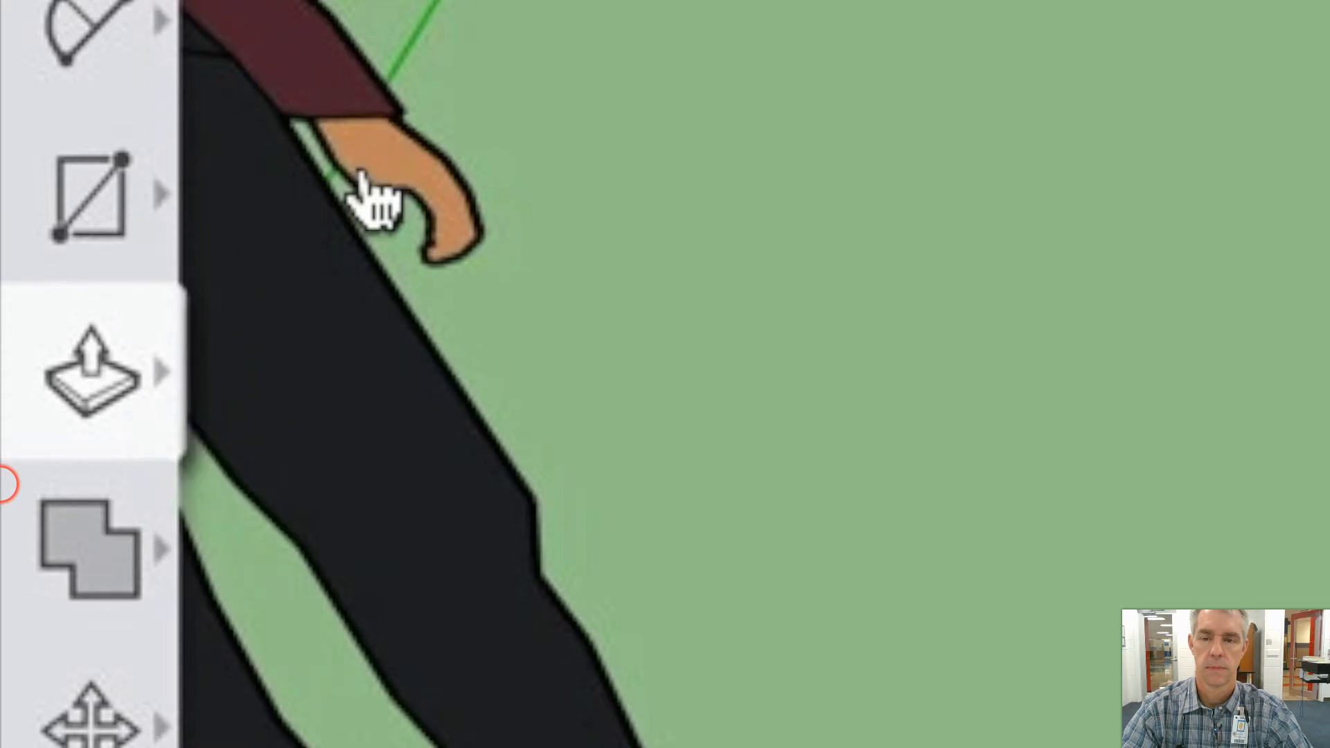
drag(333, 420, 365, 467)
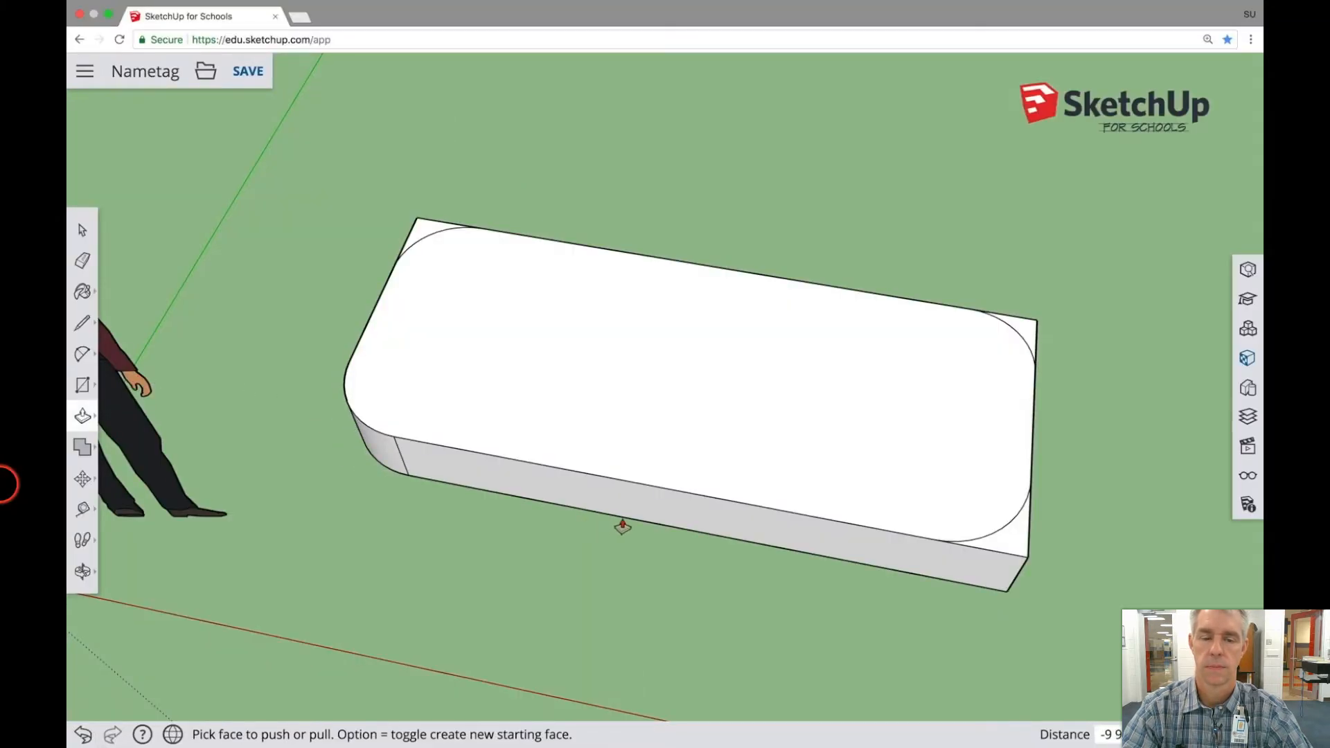
drag(1027, 552, 995, 585)
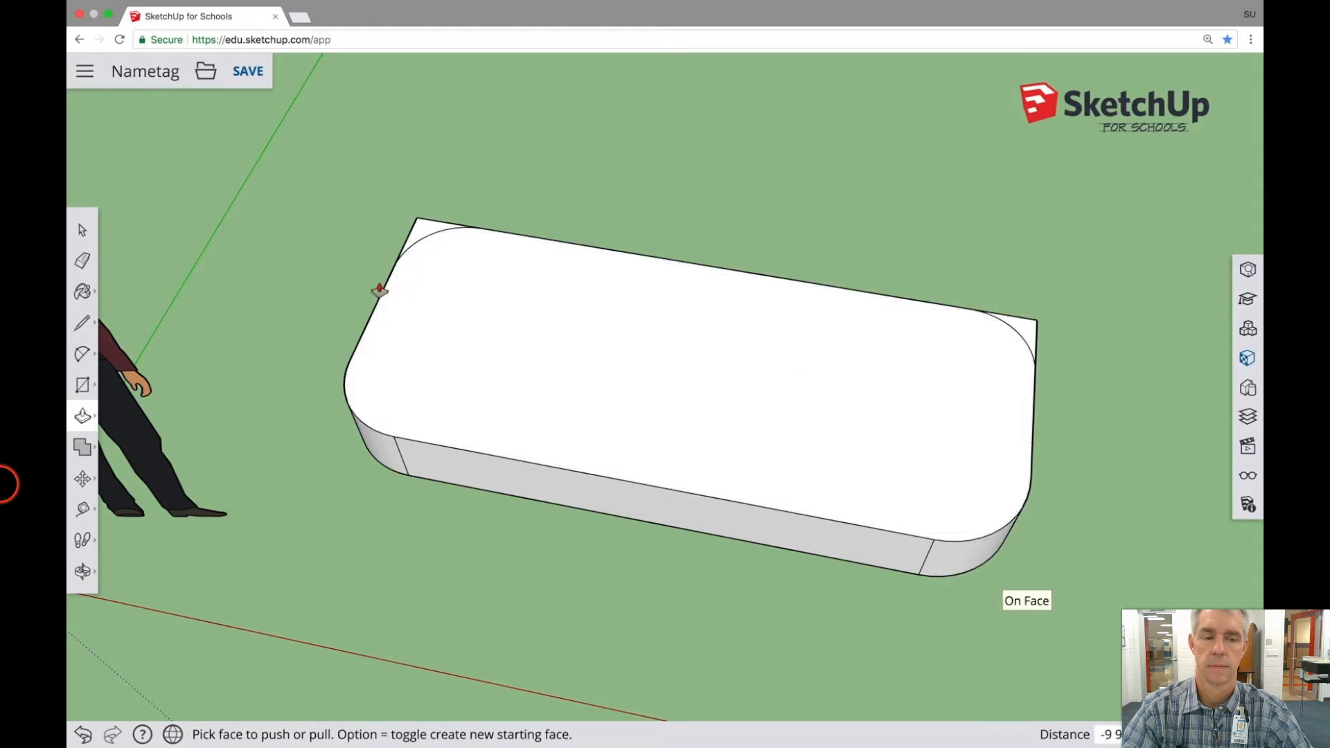
- Push the two remaining back corner pieces outside the arcs down through the slab's full 9 9/16" thickness to round those corners
click(82, 571)
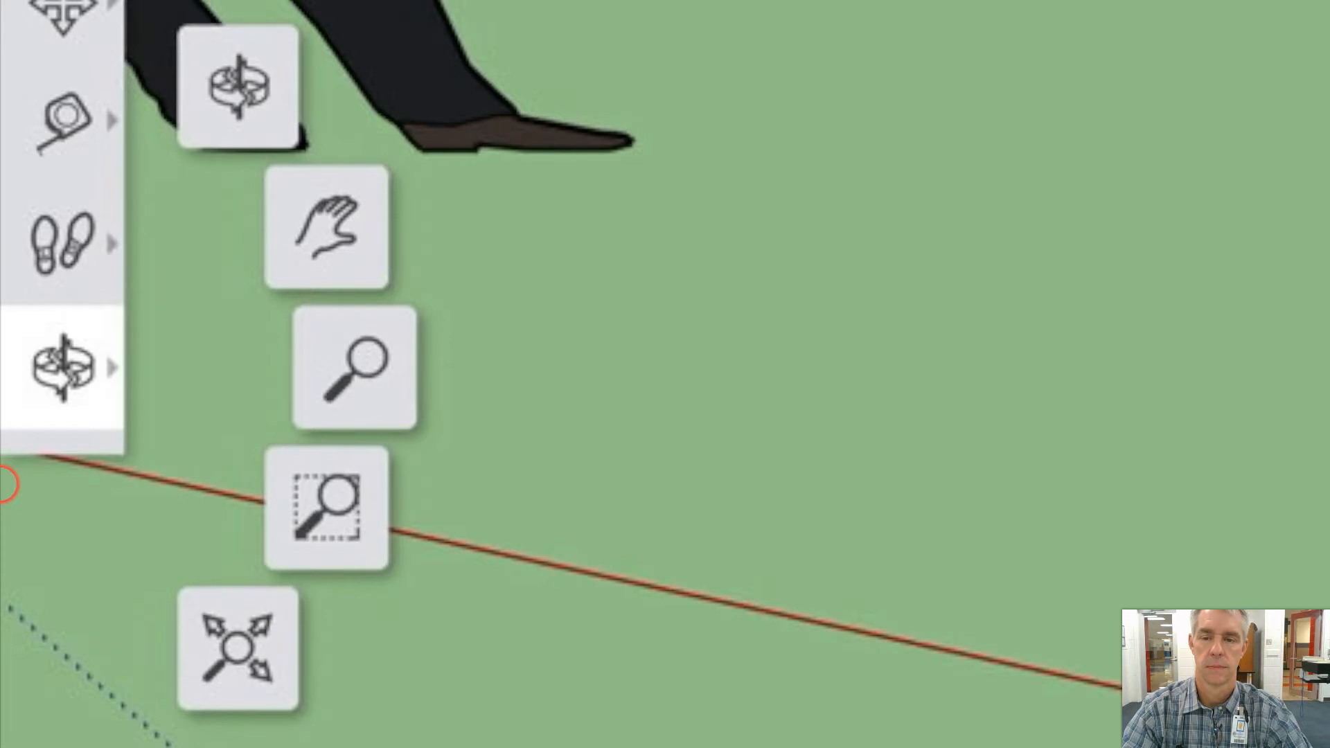
click(270, 140)
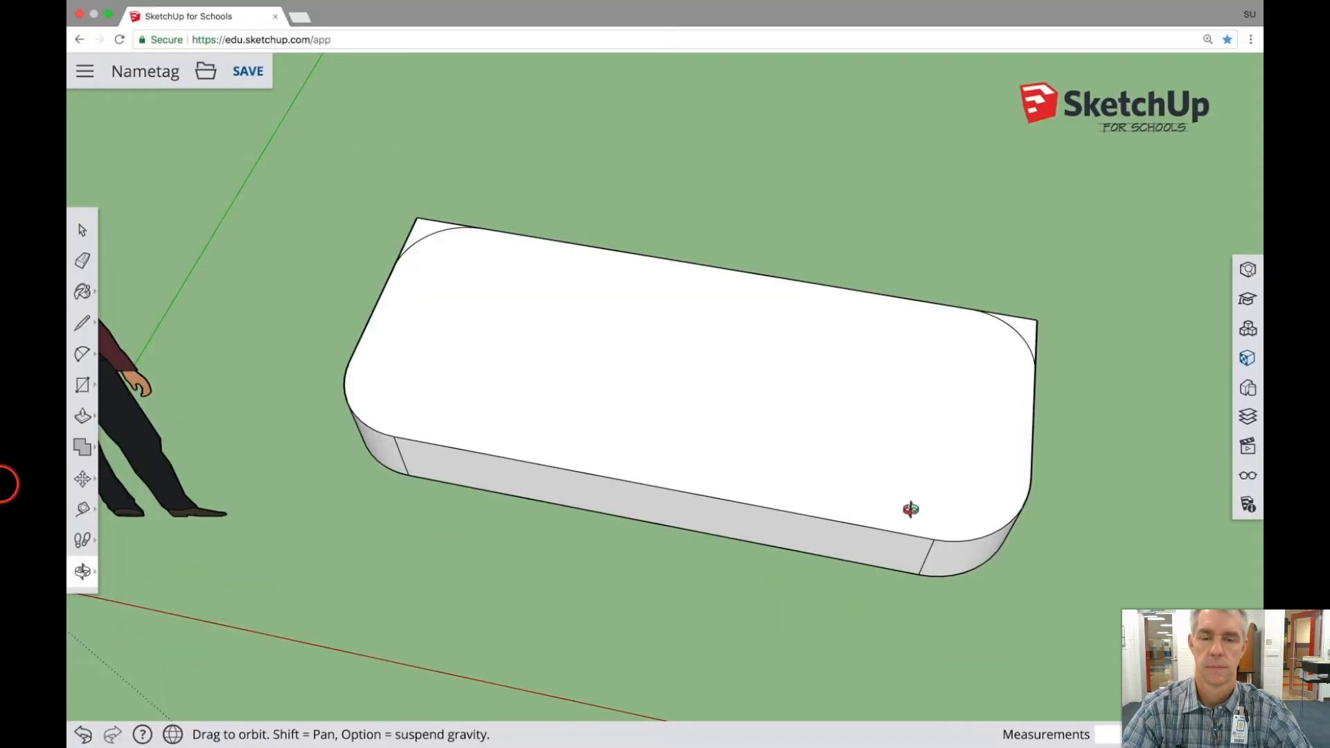
drag(911, 509, 101, 430)
click(97, 409)
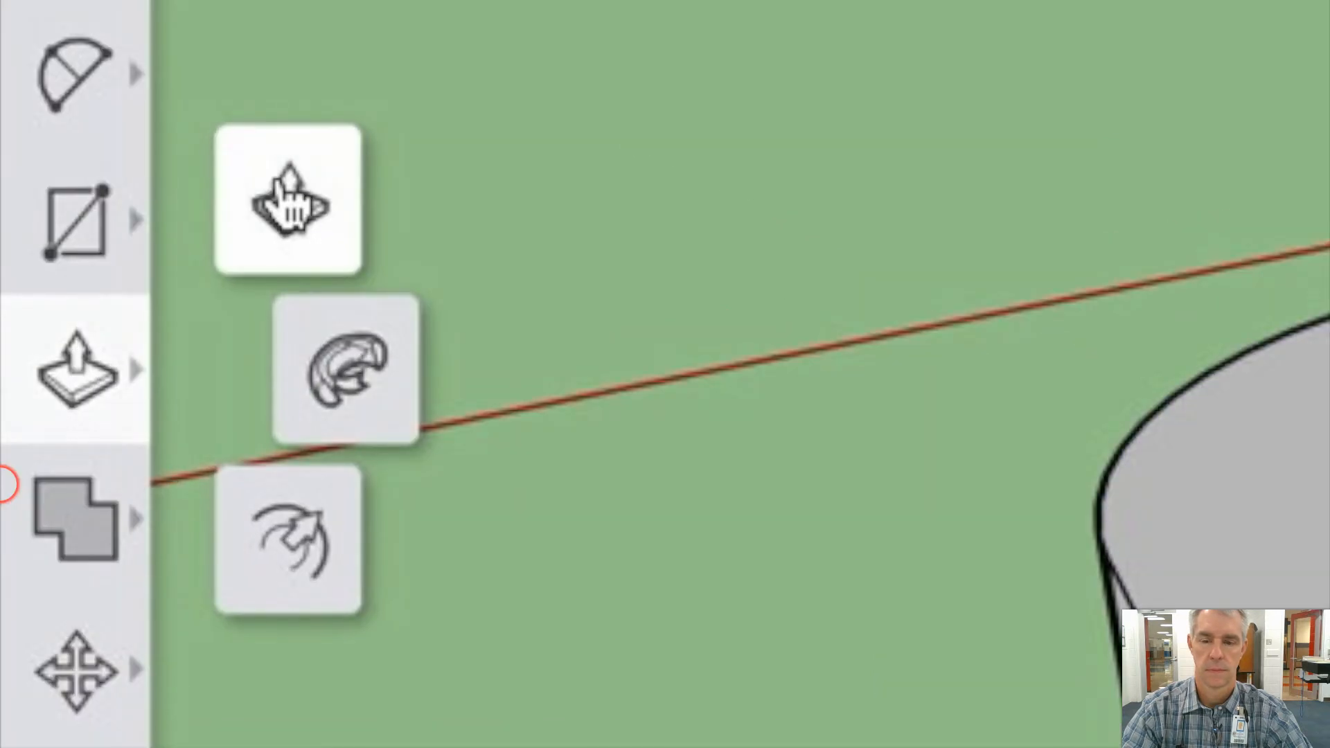
click(288, 201)
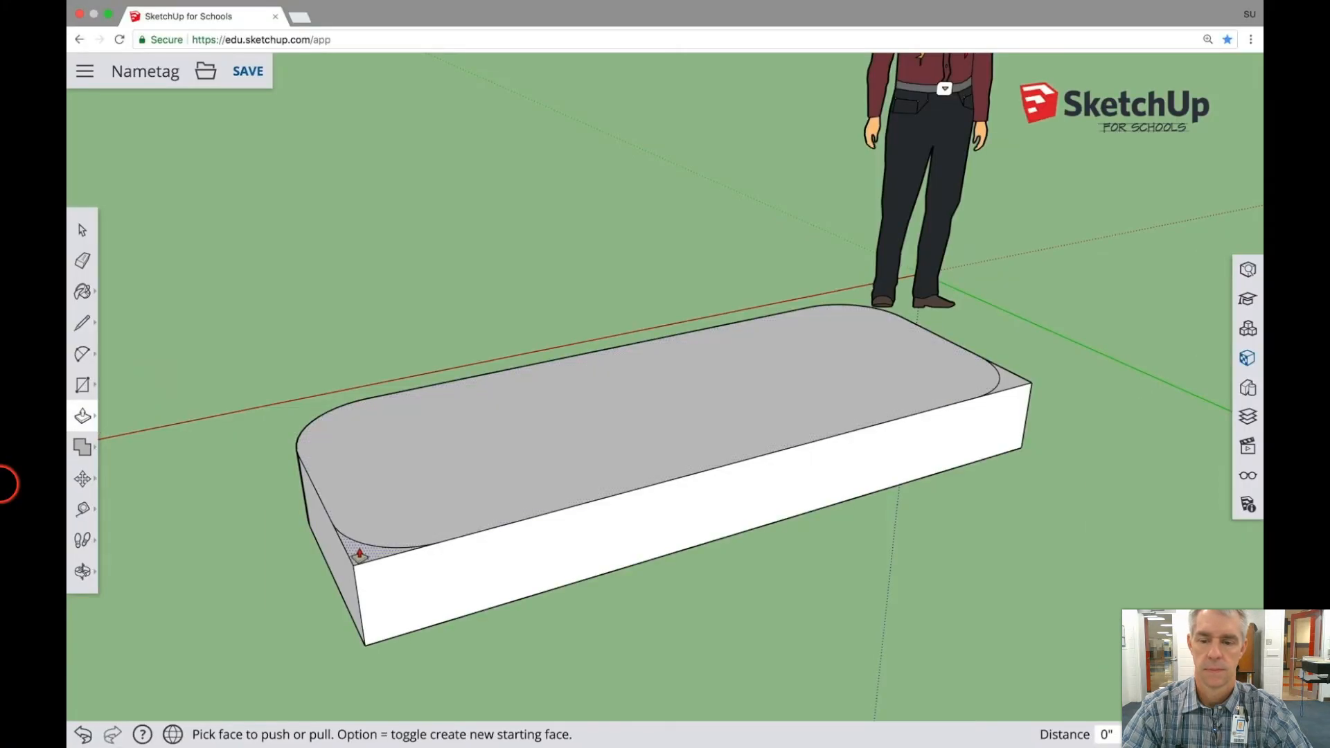
drag(360, 555, 389, 641)
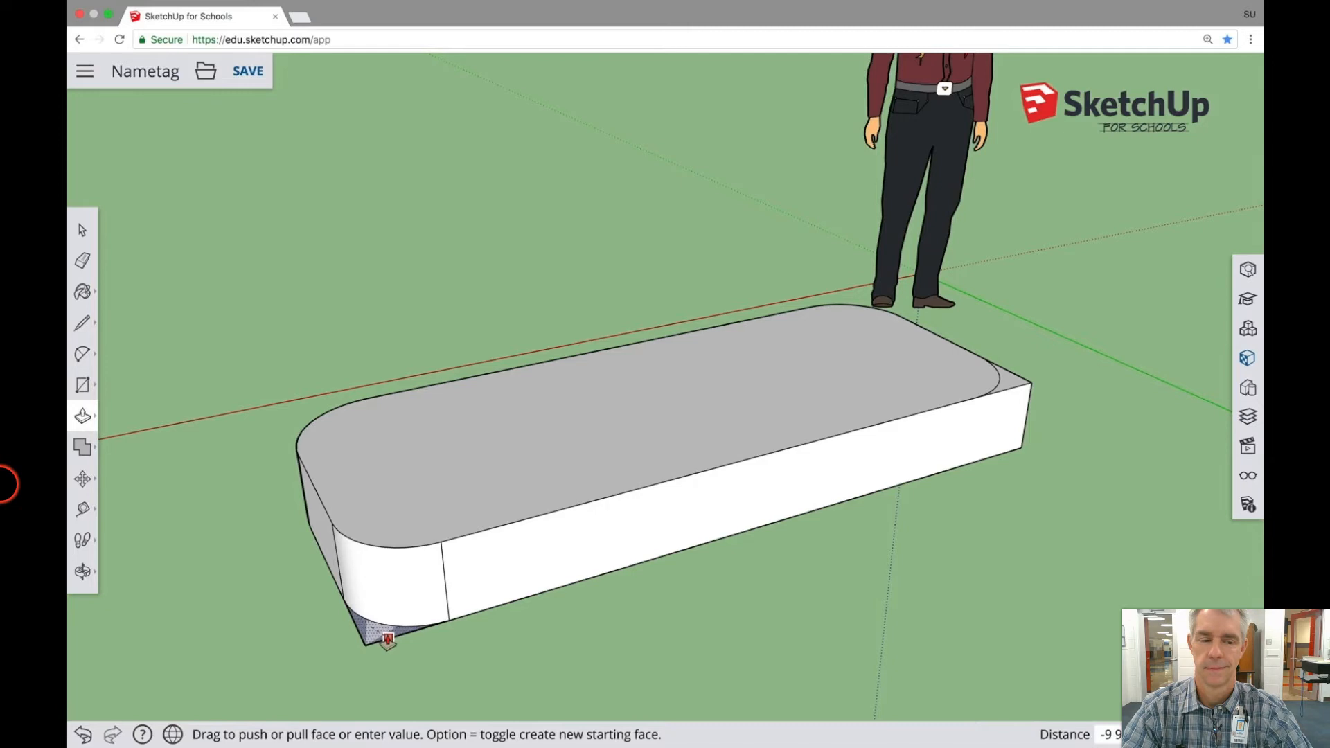
key(Escape)
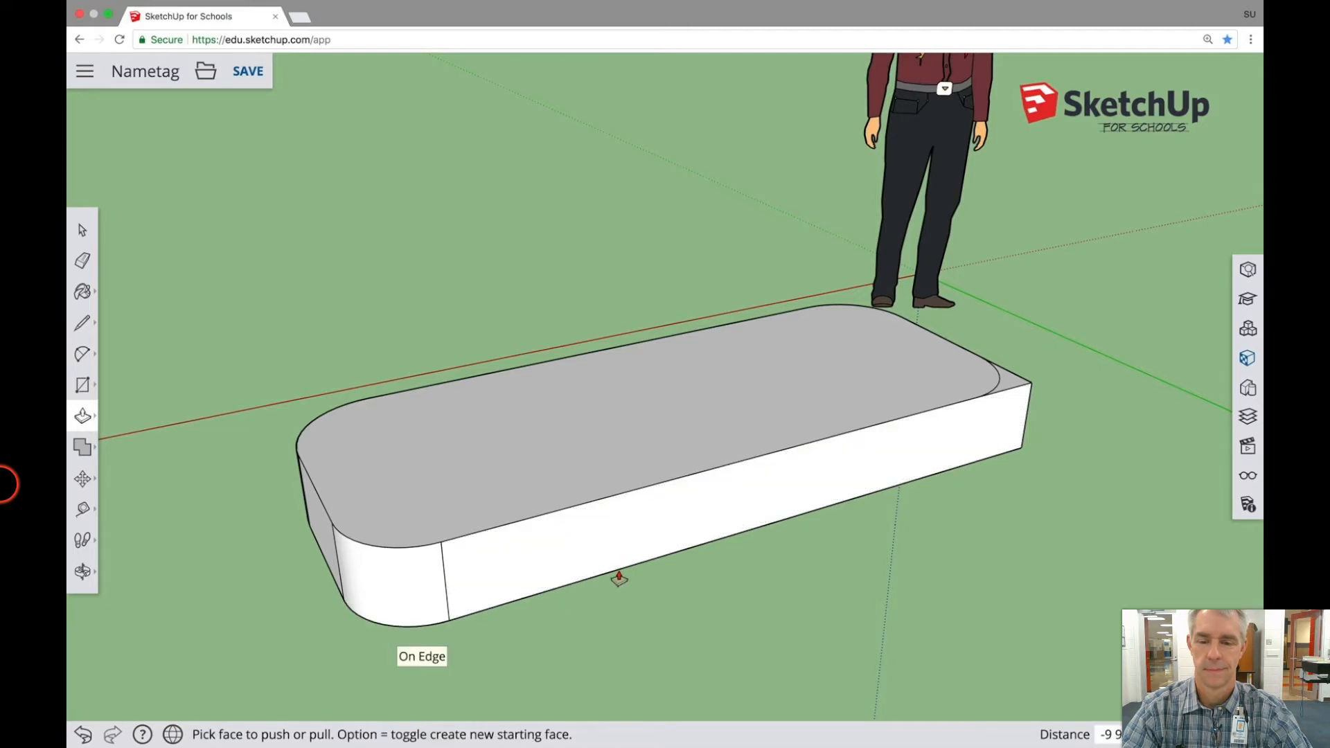
click(1013, 388)
drag(1013, 388, 998, 462)
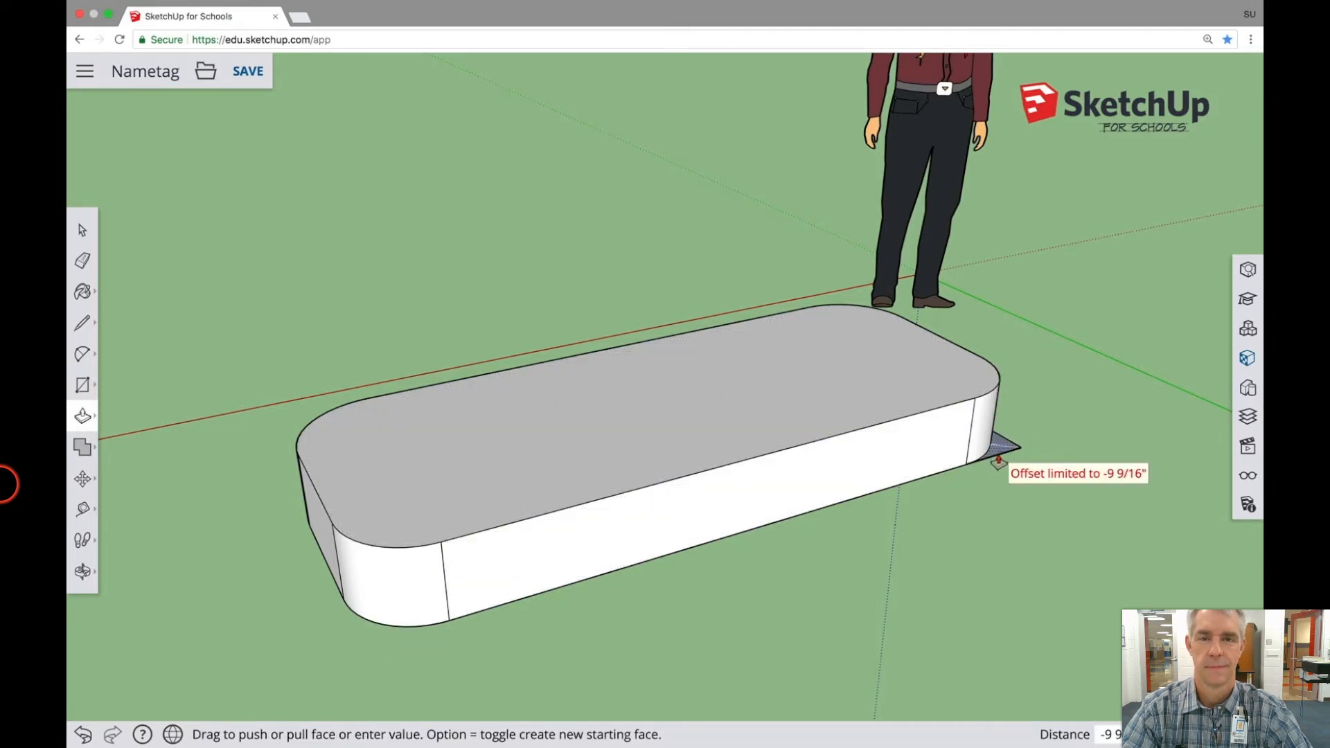
click(998, 463)
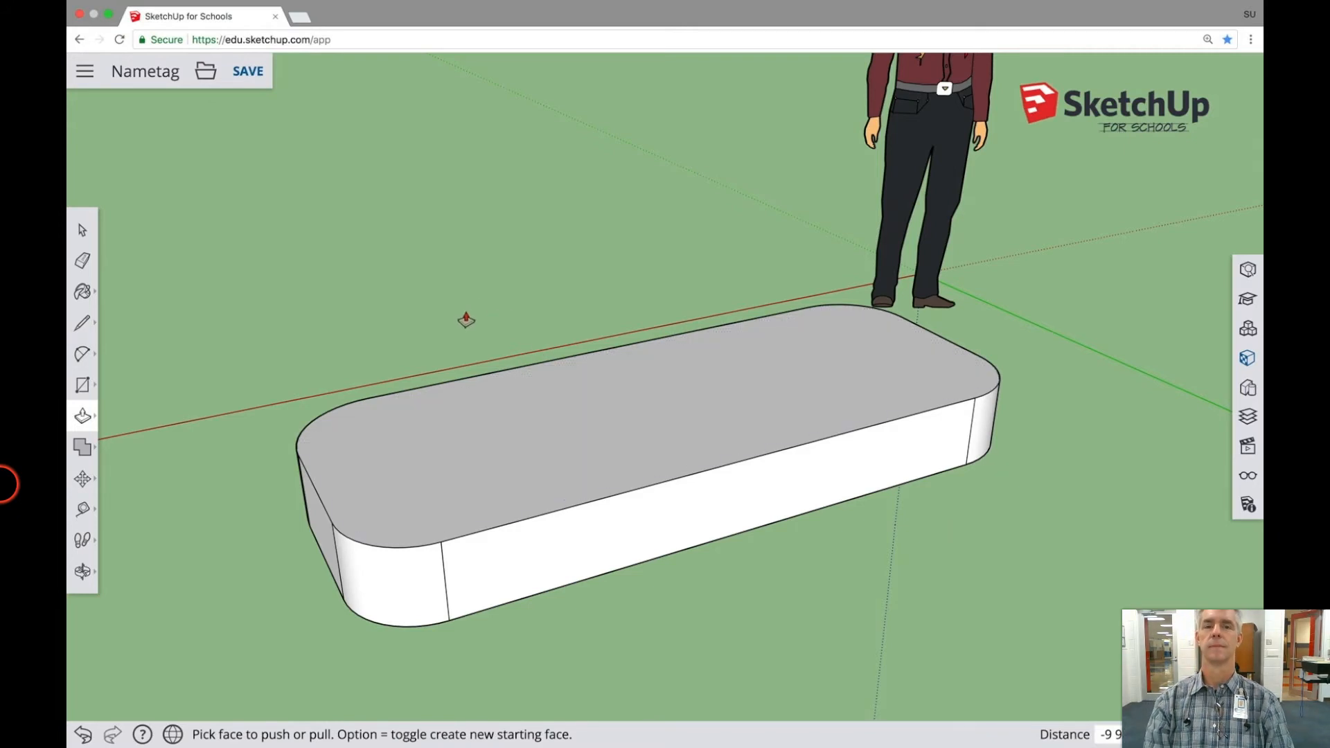
- Offset the outline of the slab's rounded top face inward to form a narrow, even border around the edge
click(82, 571)
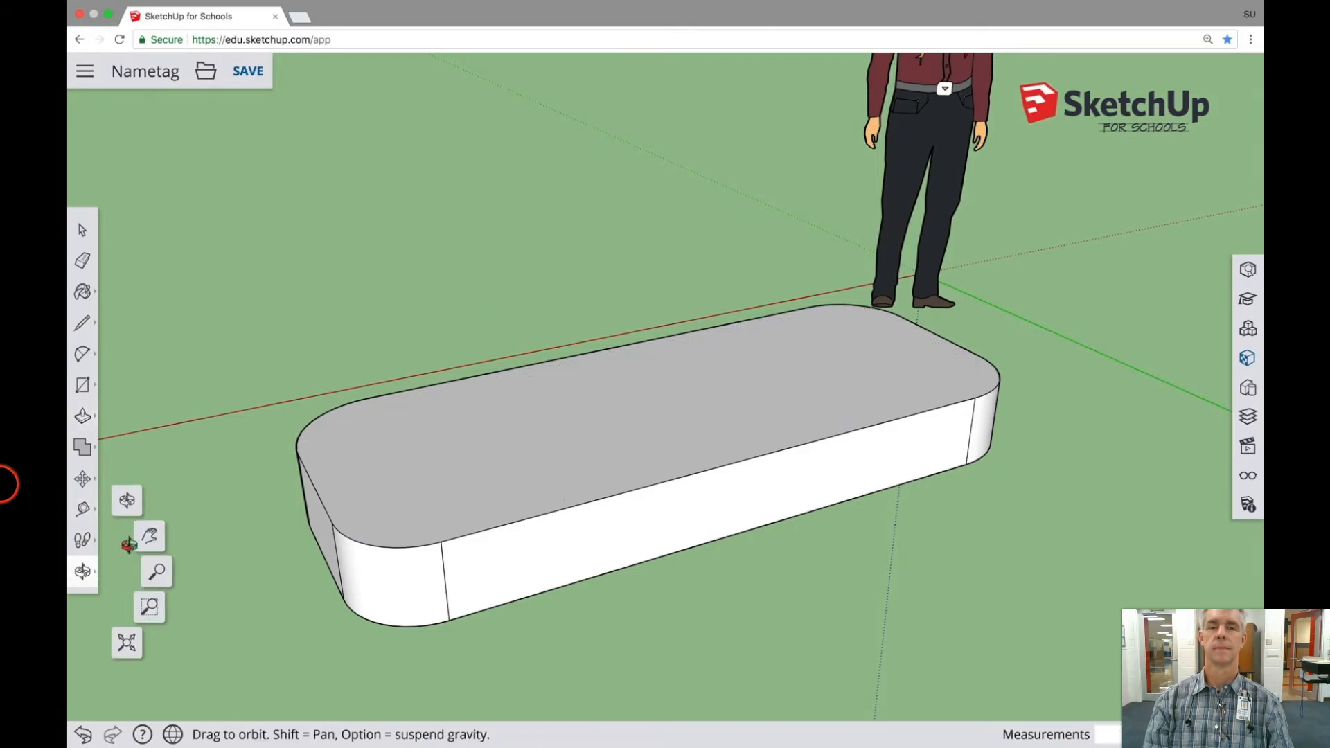
click(126, 500)
drag(371, 393, 792, 538)
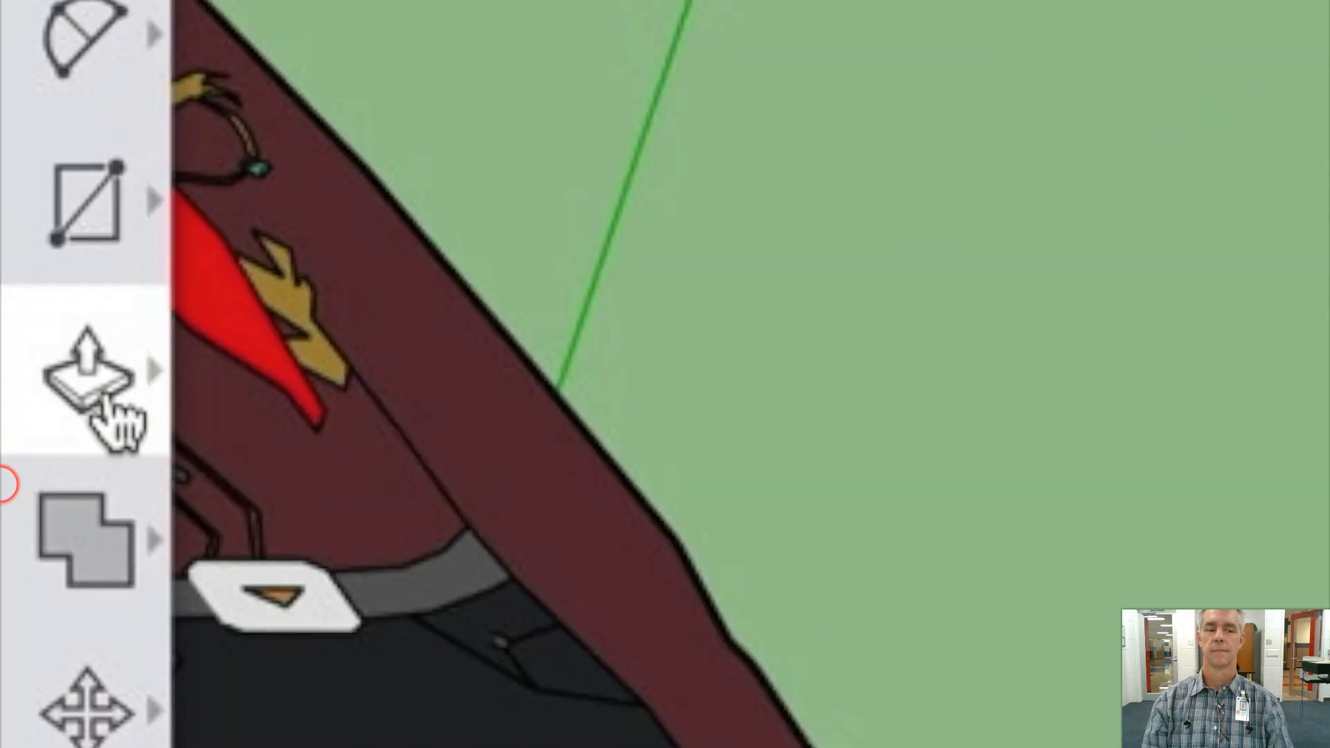
click(115, 423)
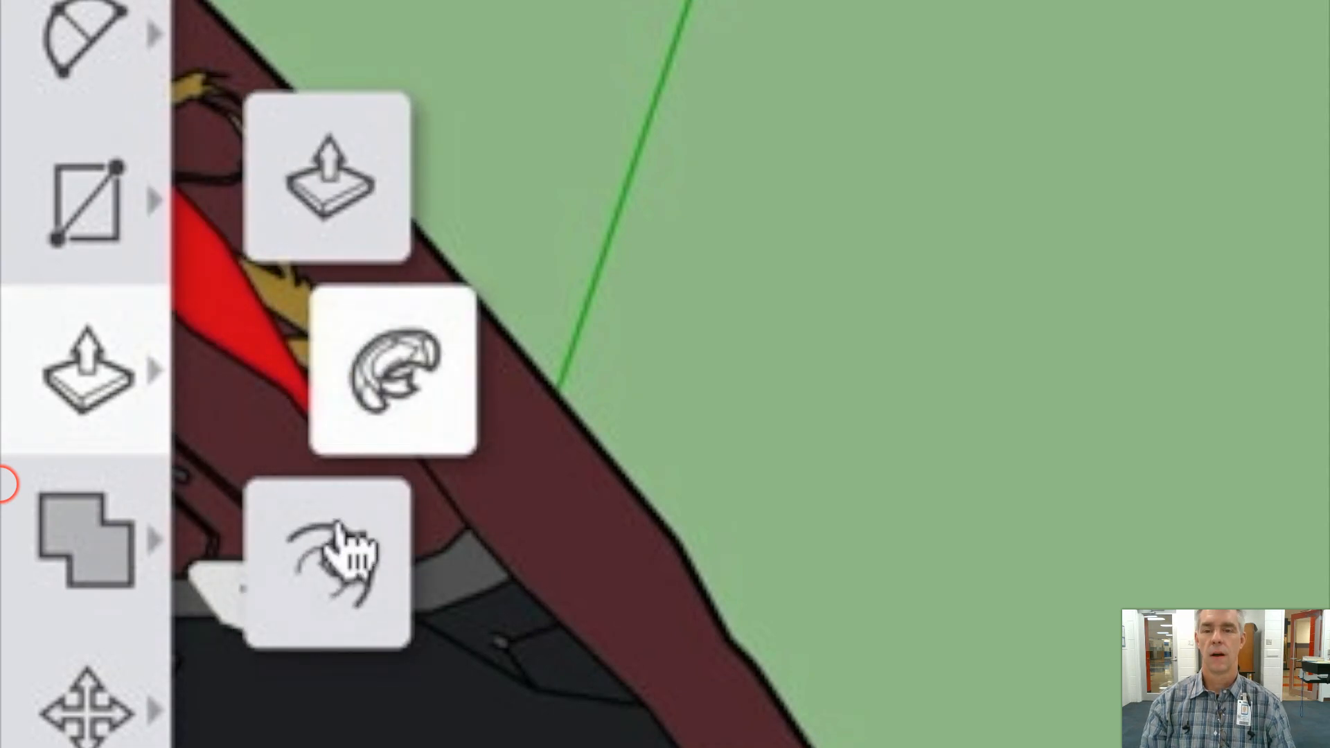
click(349, 610)
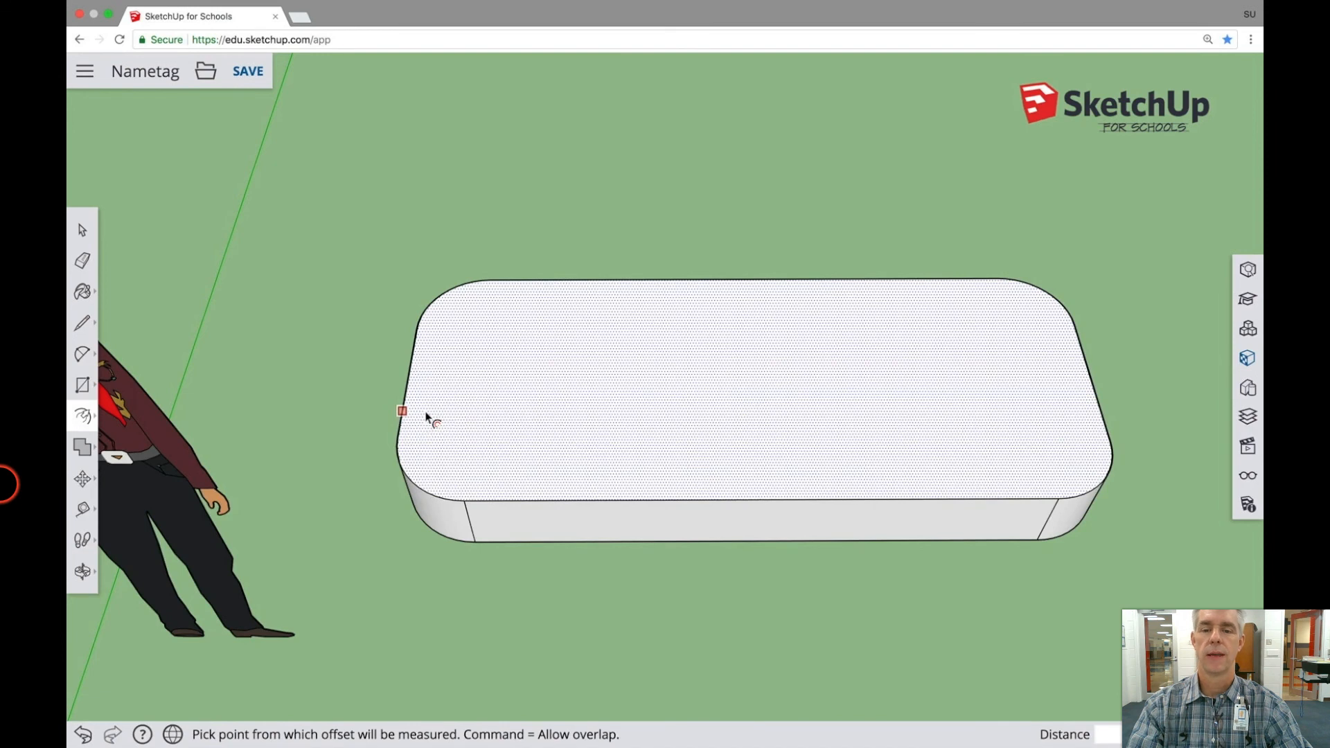
click(430, 418)
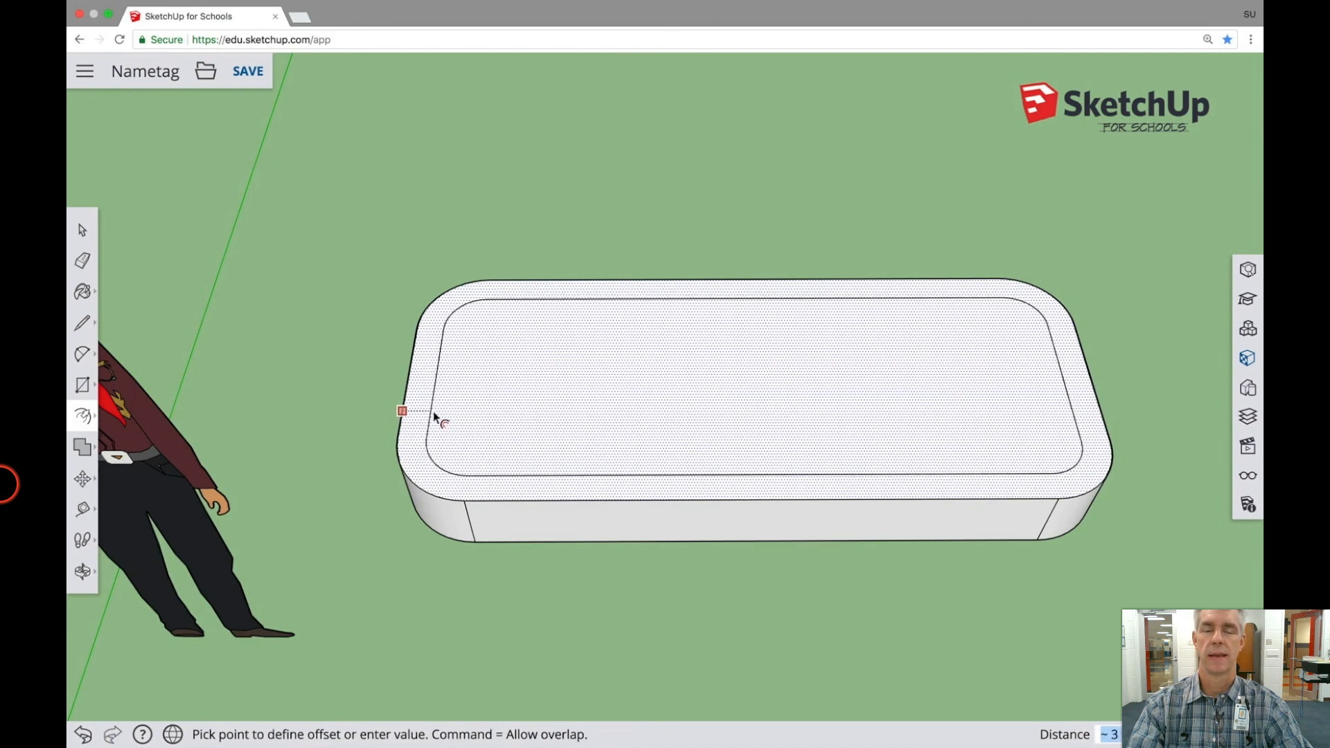